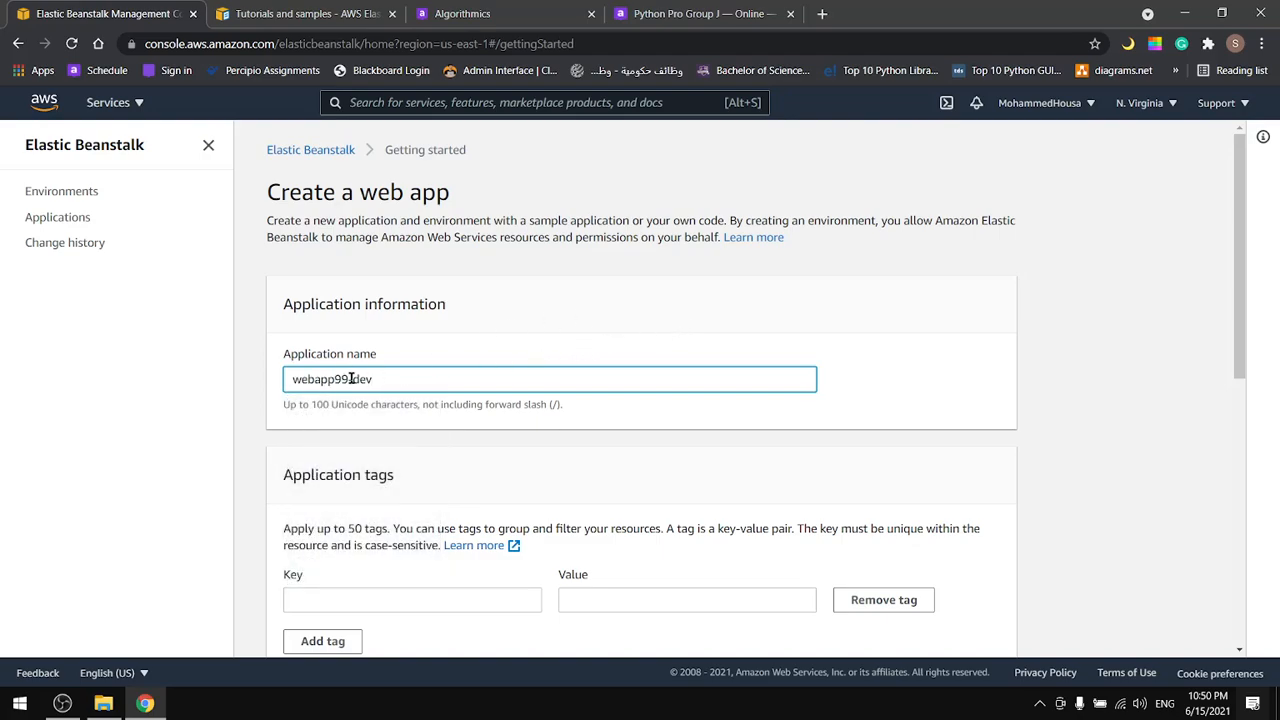
Set the new web app's platform to Node.js and choose to upload your own code as the application code.
{"action": "scroll", "coordinate": [494, 310], "scroll_direction": "down", "scroll_amount": 3}
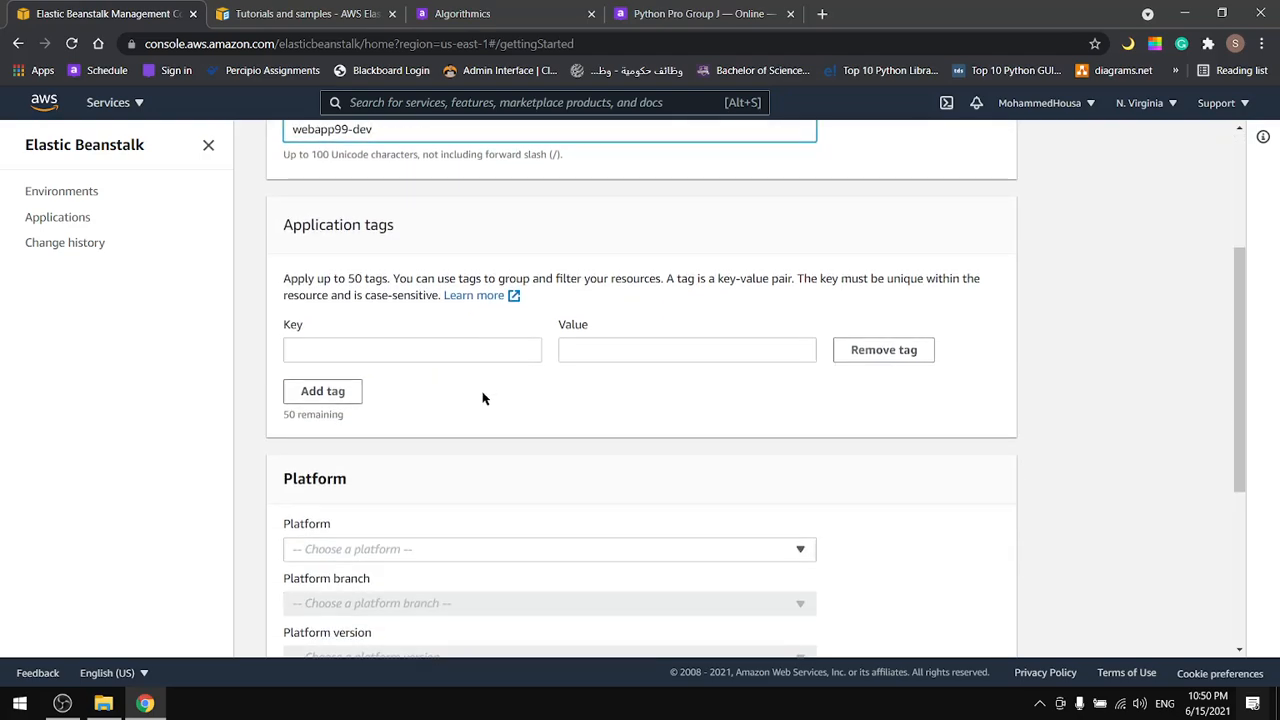
{"action": "scroll", "coordinate": [484, 400], "scroll_direction": "down", "scroll_amount": 3}
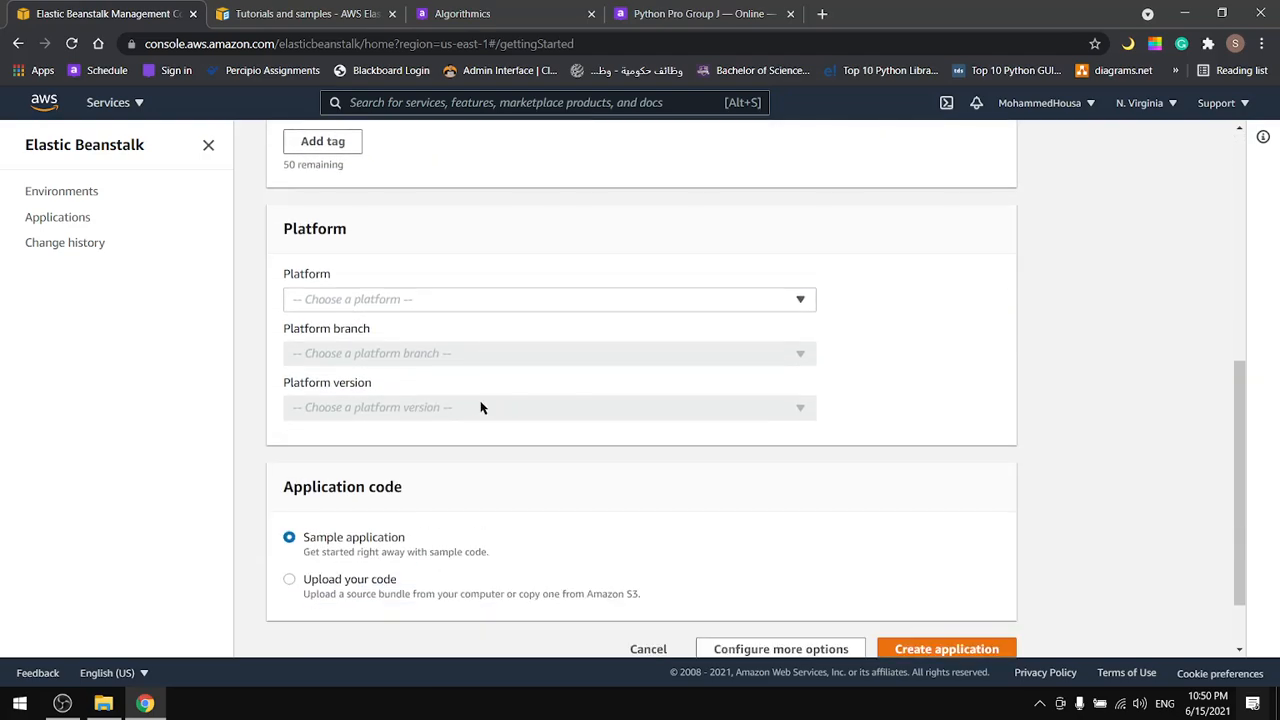
{"action": "left_click", "coordinate": [343, 301]}
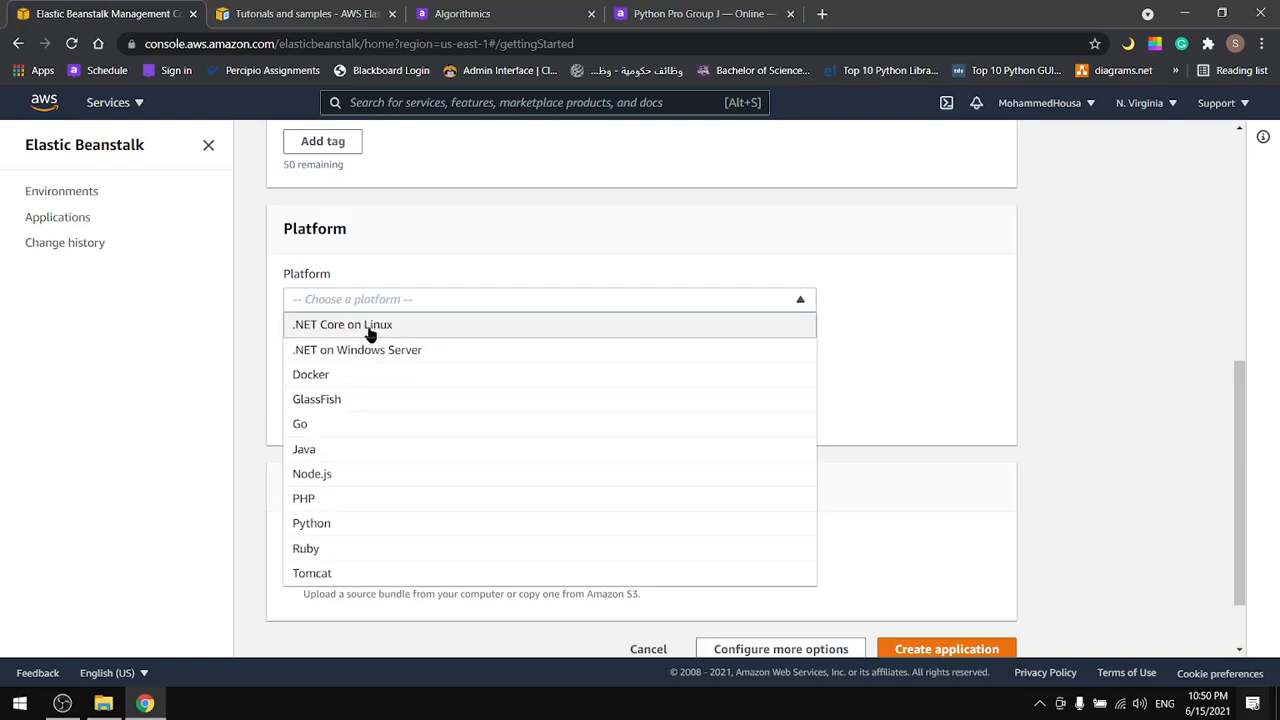
{"action": "left_click", "coordinate": [344, 476]}
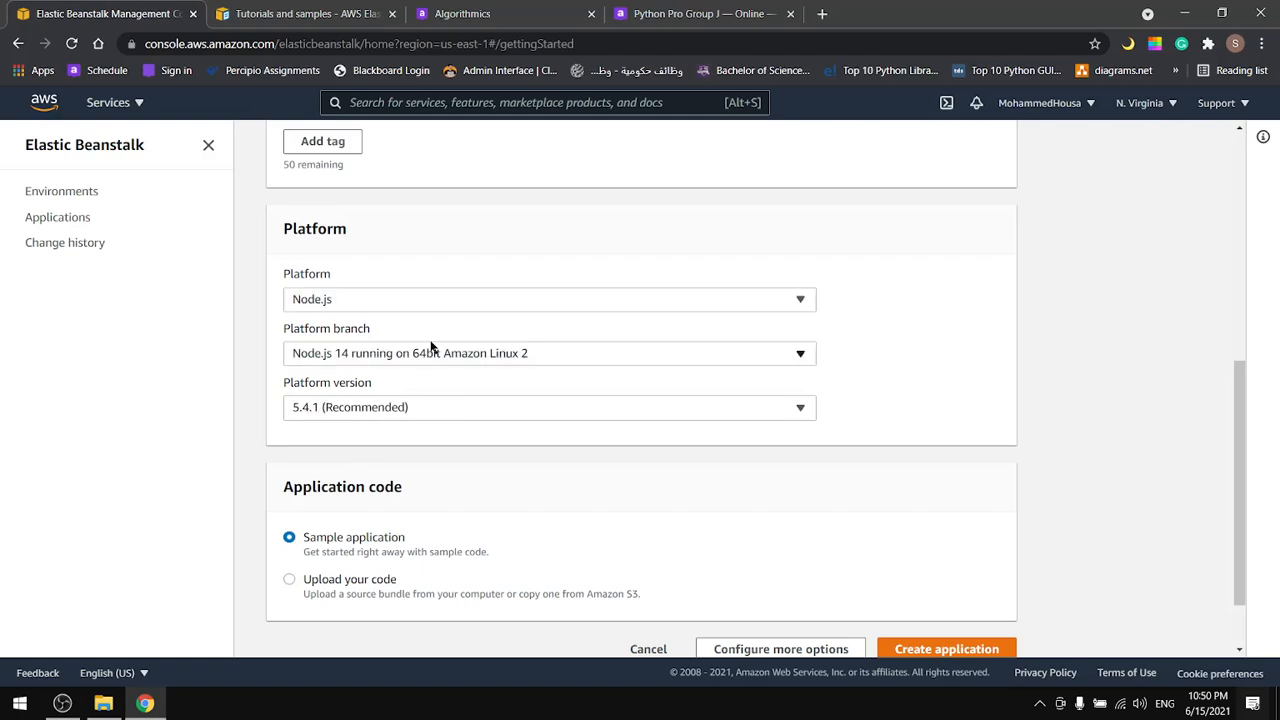
{"action": "scroll", "coordinate": [431, 346], "scroll_direction": "down", "scroll_amount": 1}
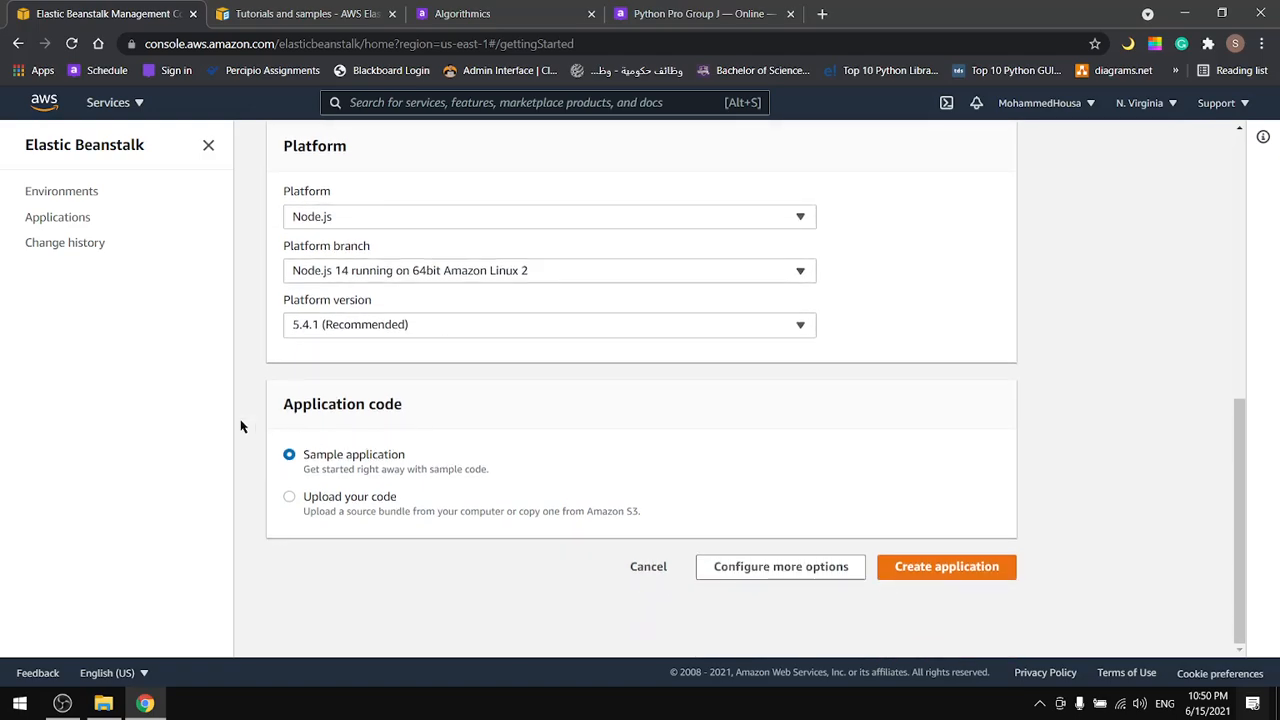
{"action": "left_click", "coordinate": [301, 499]}
{"action": "scroll", "coordinate": [600, 430], "scroll_direction": "down", "scroll_amount": 5}
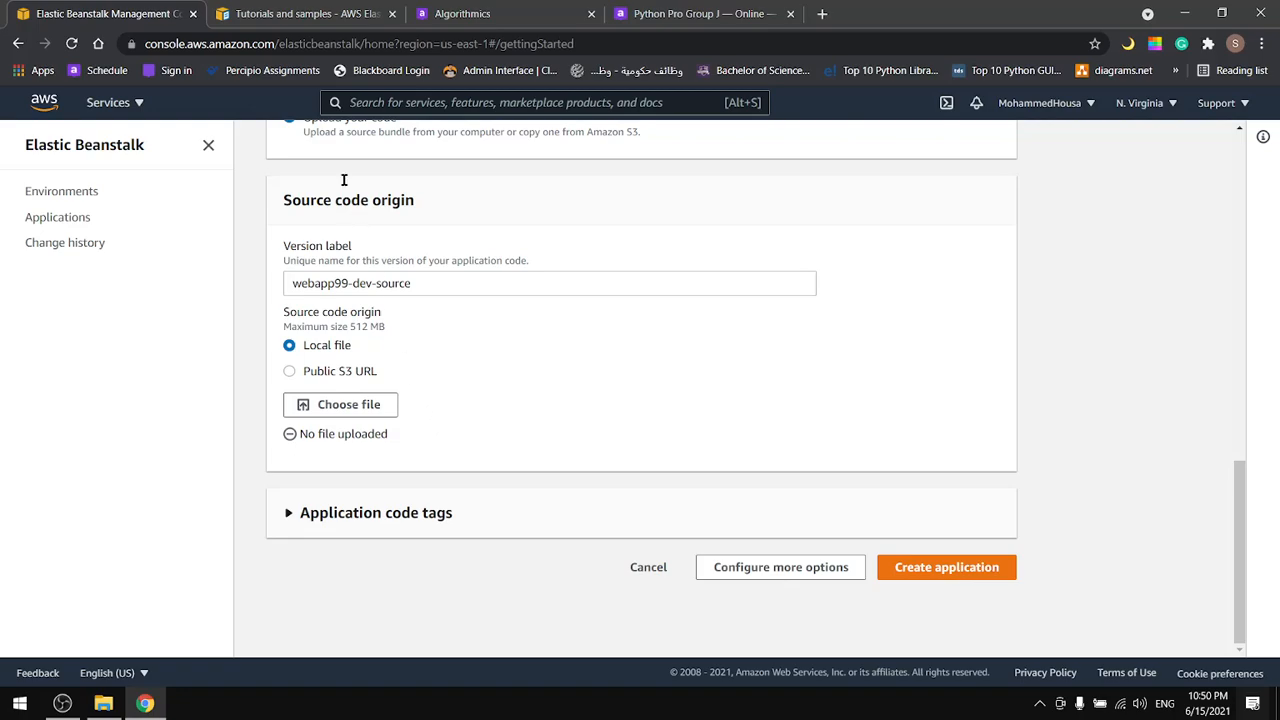
Download the Node.js sample application nodejs.zip from the AWS tutorials and samples page, then return to the Elastic Beanstalk console.
{"action": "left_click", "coordinate": [305, 13]}
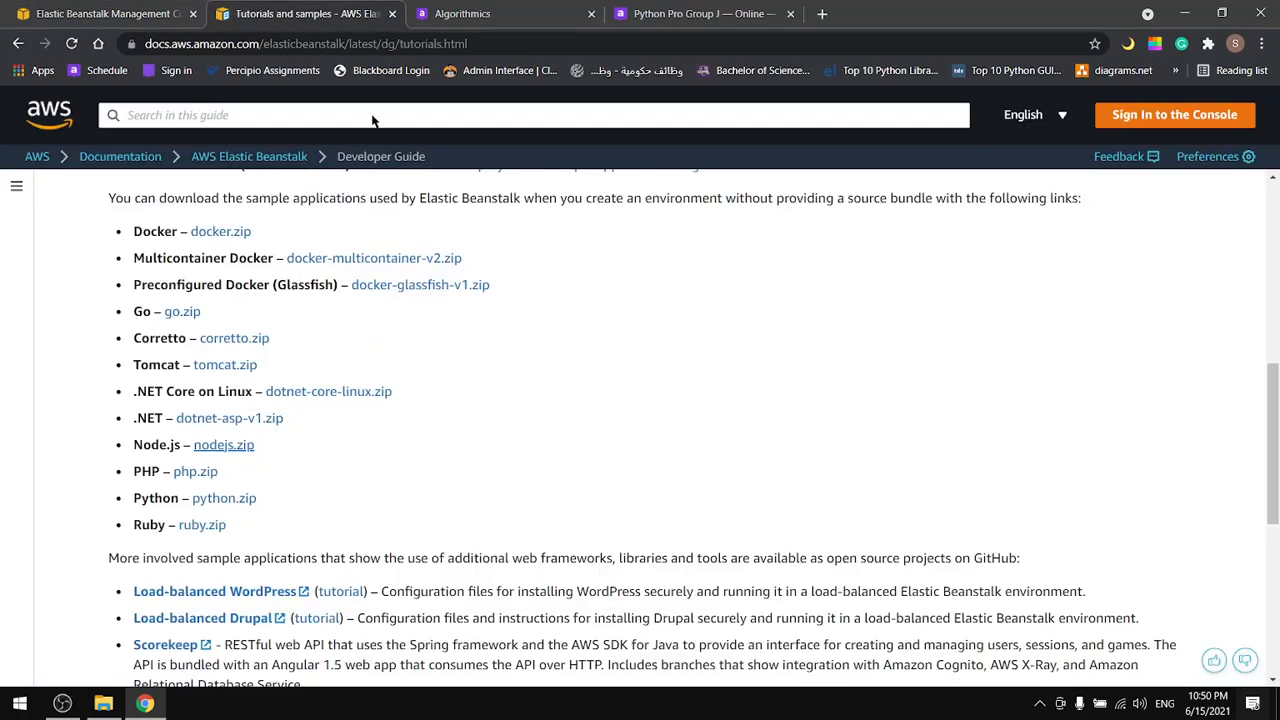
{"action": "left_click", "coordinate": [224, 446]}
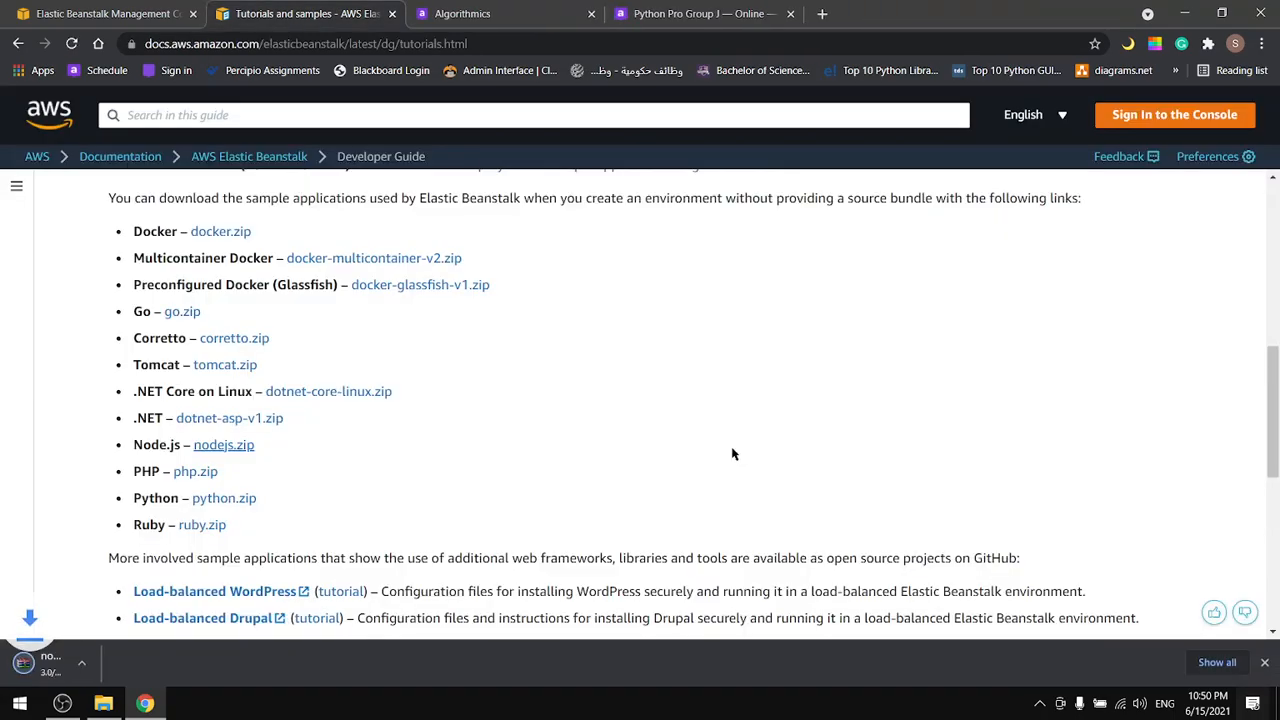
{"action": "left_click", "coordinate": [1264, 662]}
{"action": "left_click", "coordinate": [135, 8]}
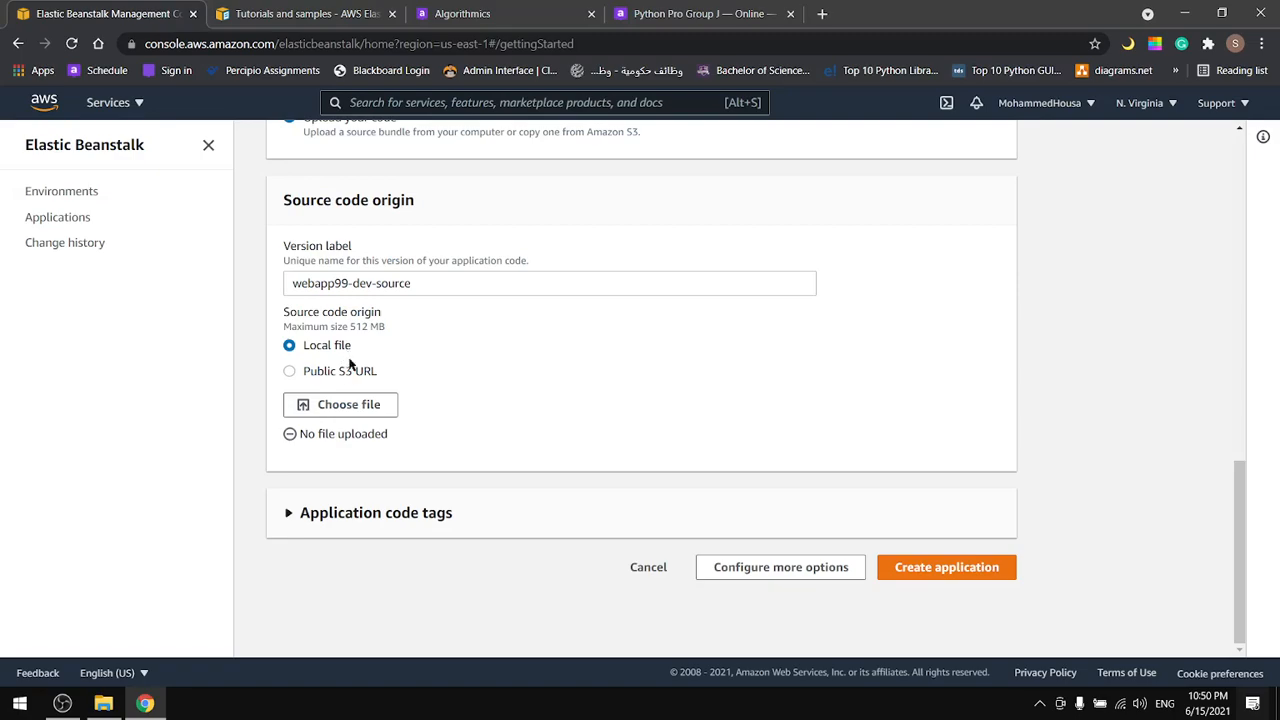
Upload the local file nodejs.zip from Downloads as the source code and create the application.
{"action": "left_click", "coordinate": [350, 407]}
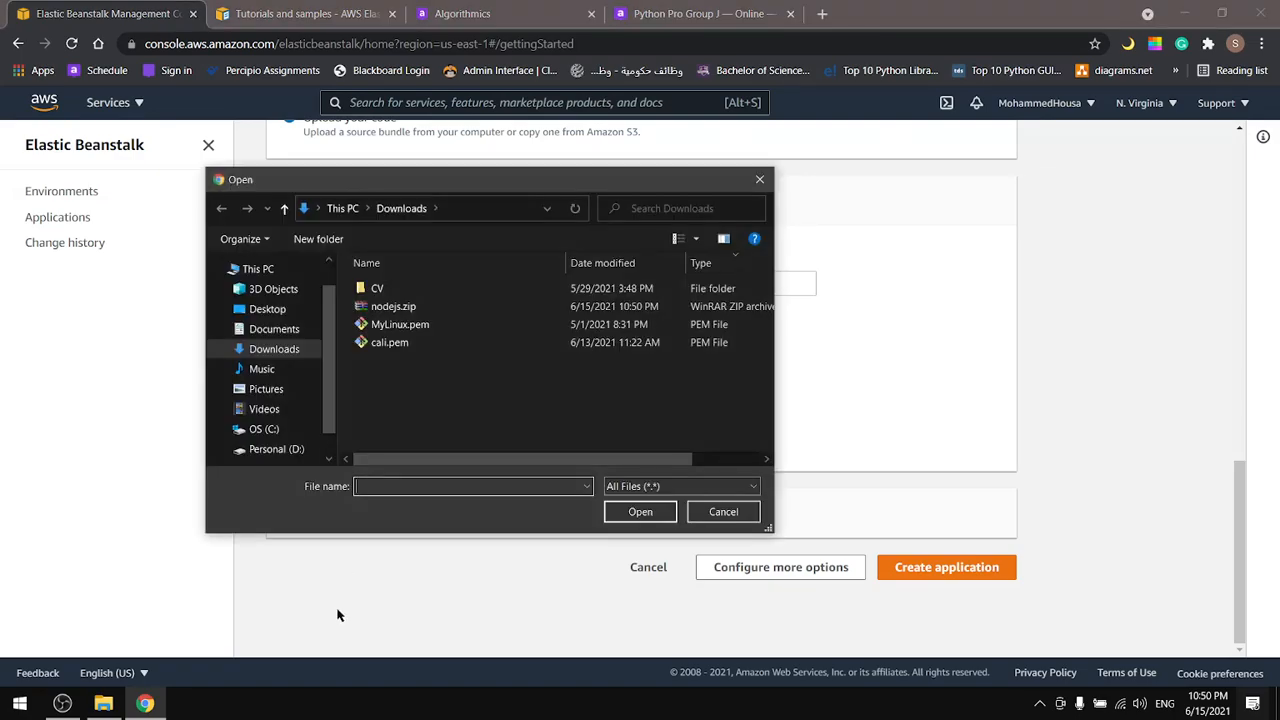
{"action": "double_click", "coordinate": [388, 310]}
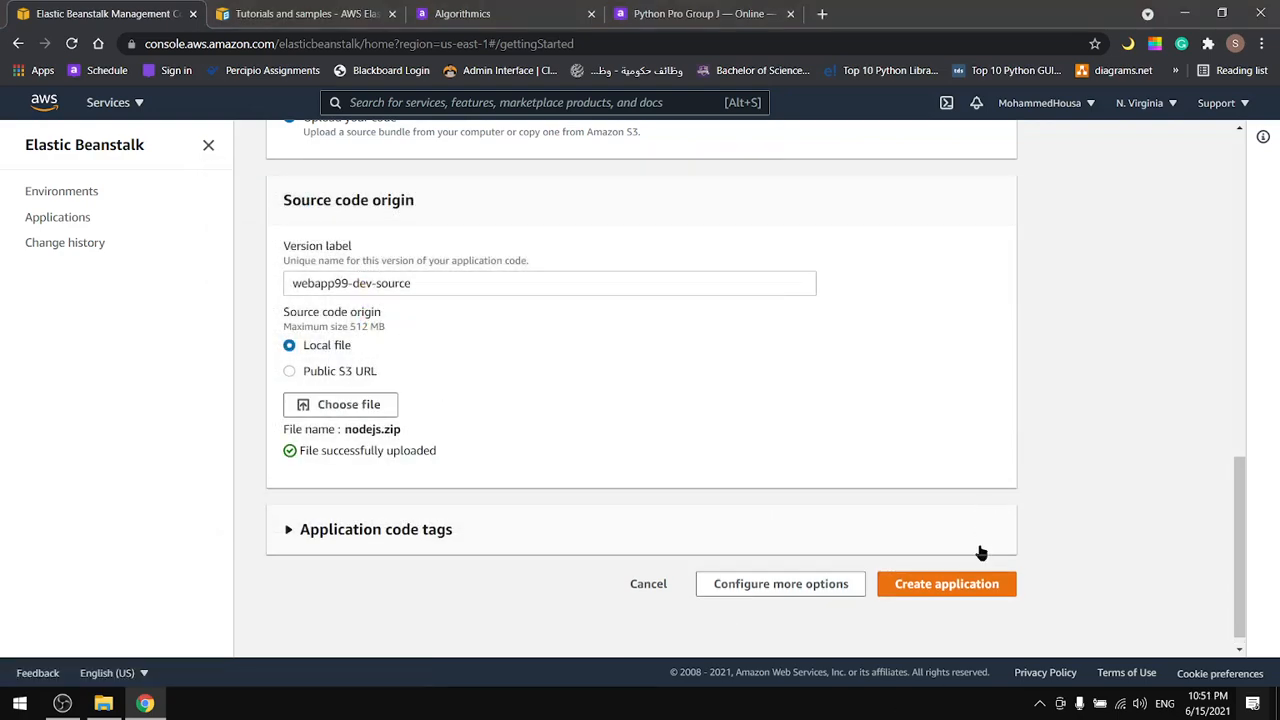
{"action": "left_click", "coordinate": [955, 598]}
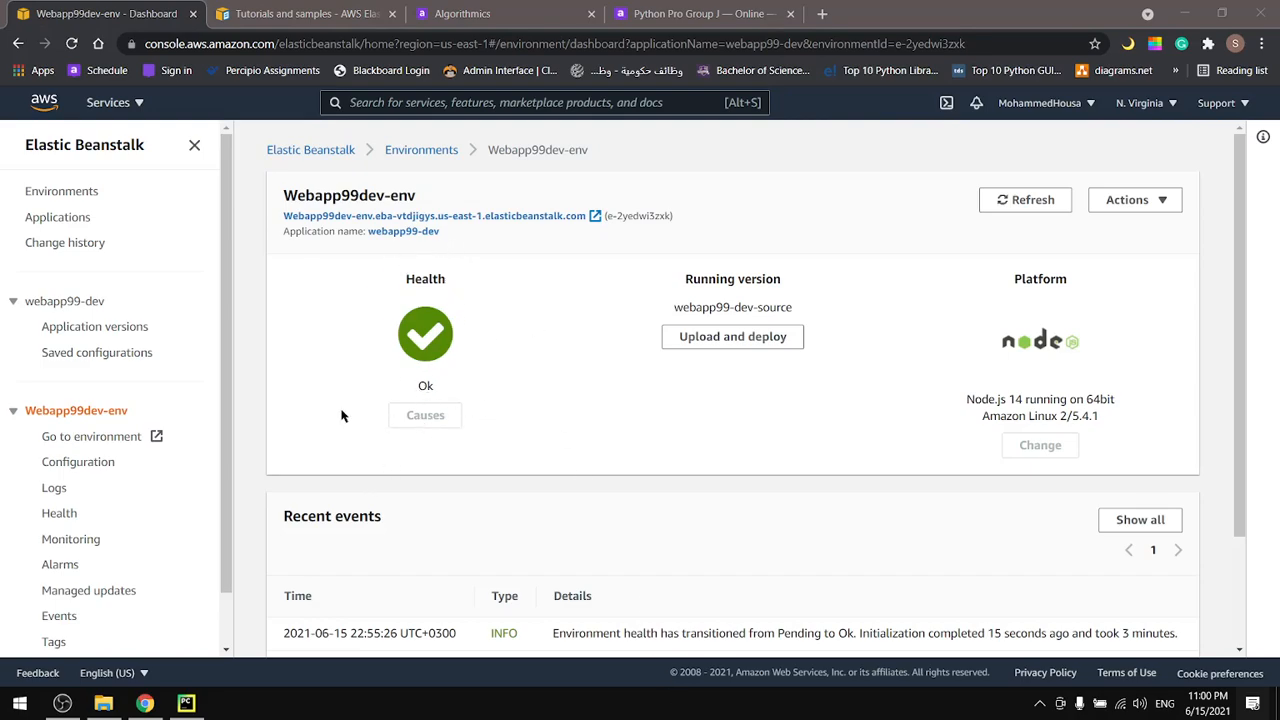
View the Webapp99dev-env environment from the applications list and check its live website.
{"action": "left_click", "coordinate": [57, 219]}
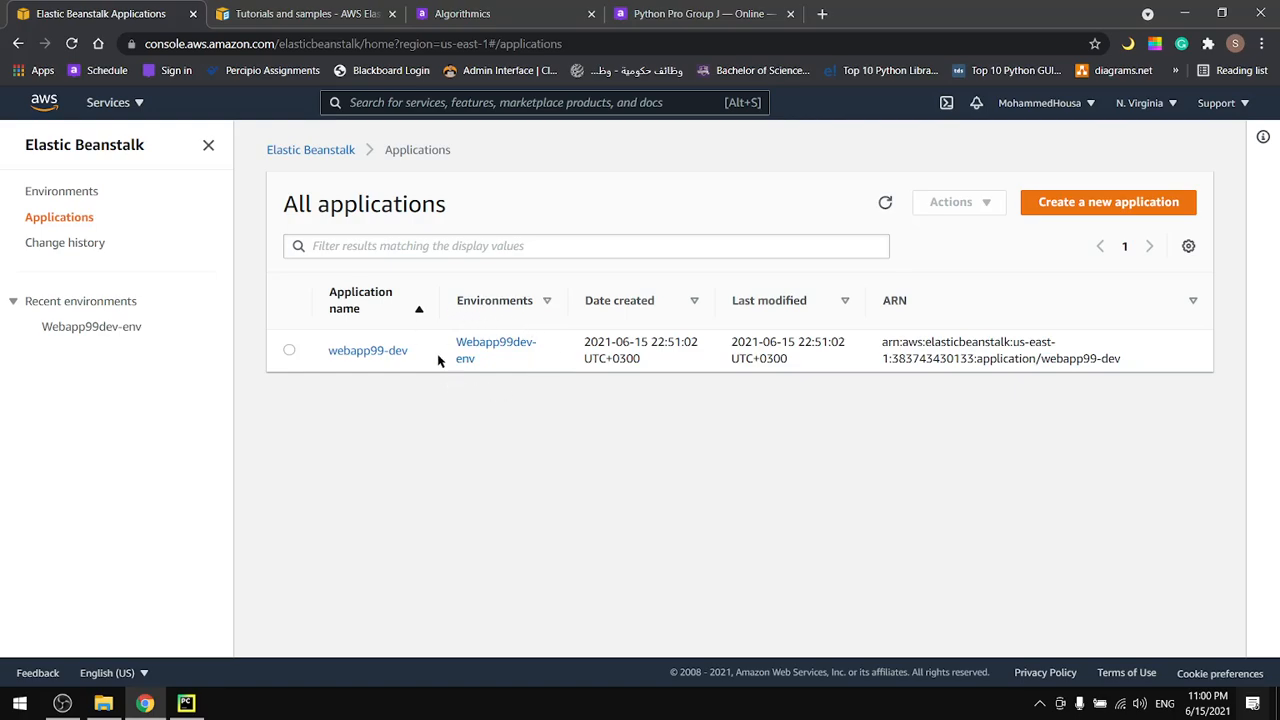
{"action": "left_click", "coordinate": [489, 351]}
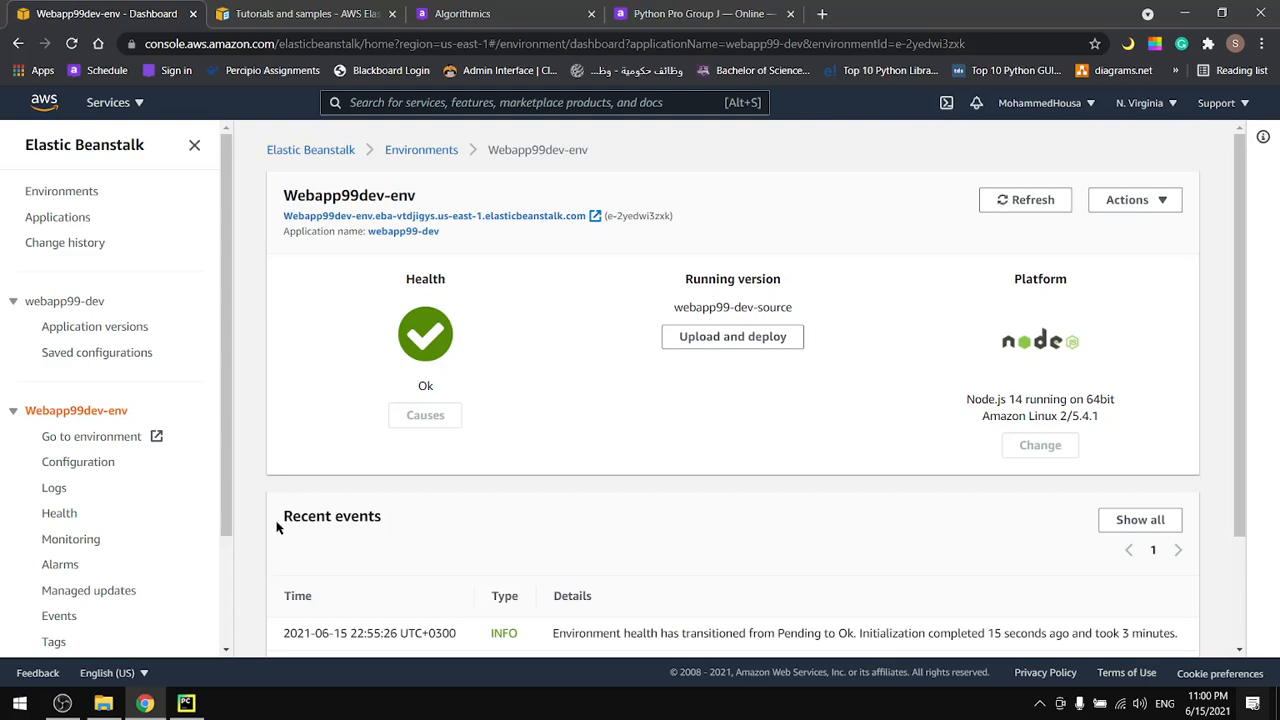
{"action": "left_click", "coordinate": [346, 218]}
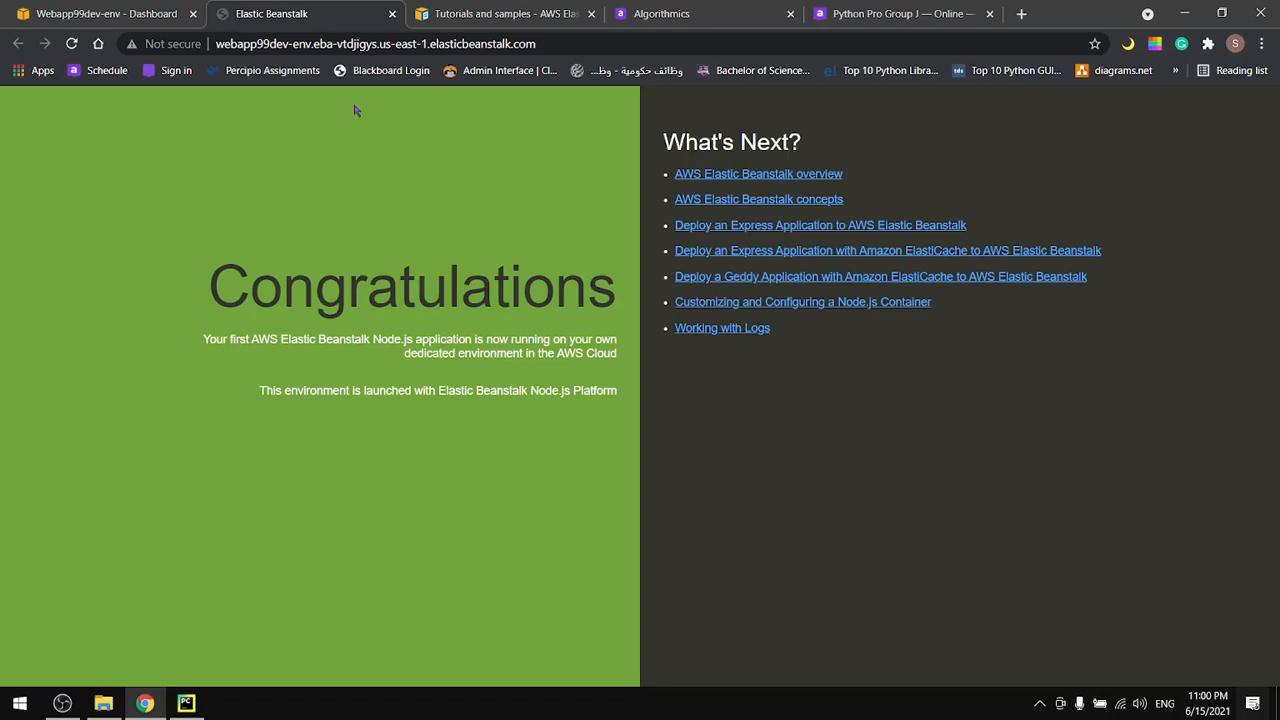
{"action": "left_click", "coordinate": [392, 13]}
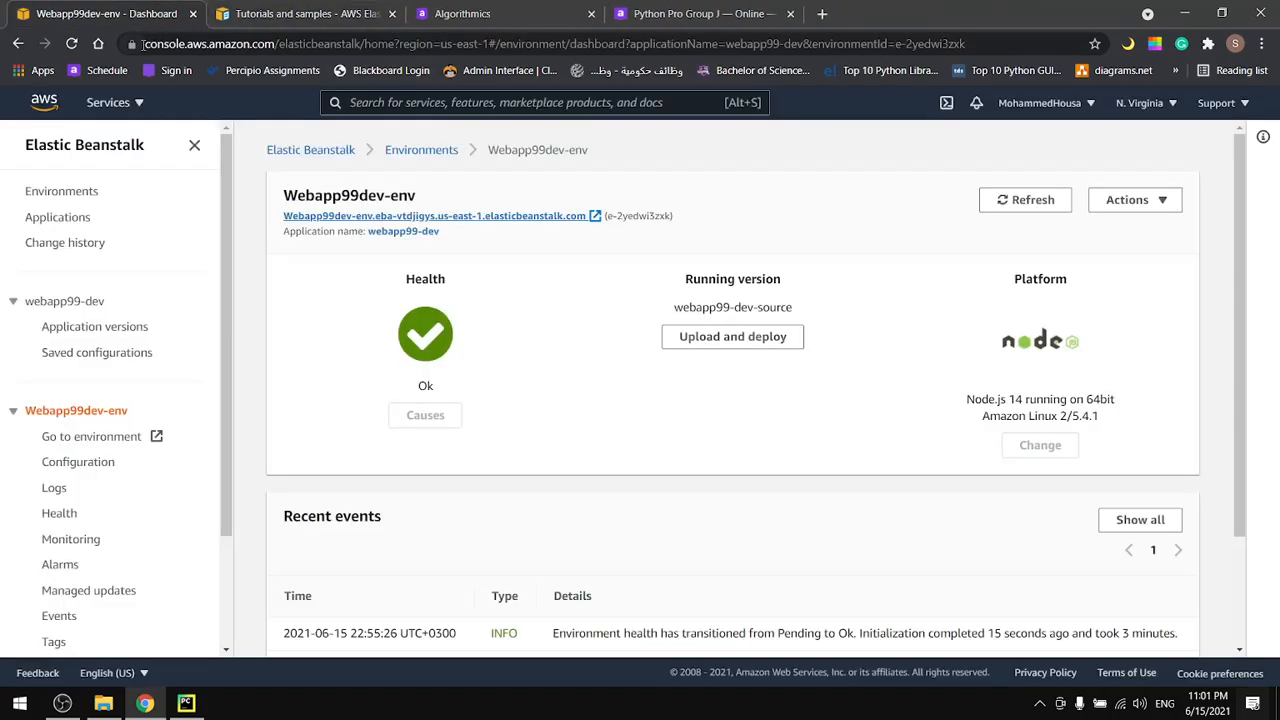
Start creating another environment for the webapp99-dev application, using the web server environment tier.
{"action": "left_click", "coordinate": [58, 217]}
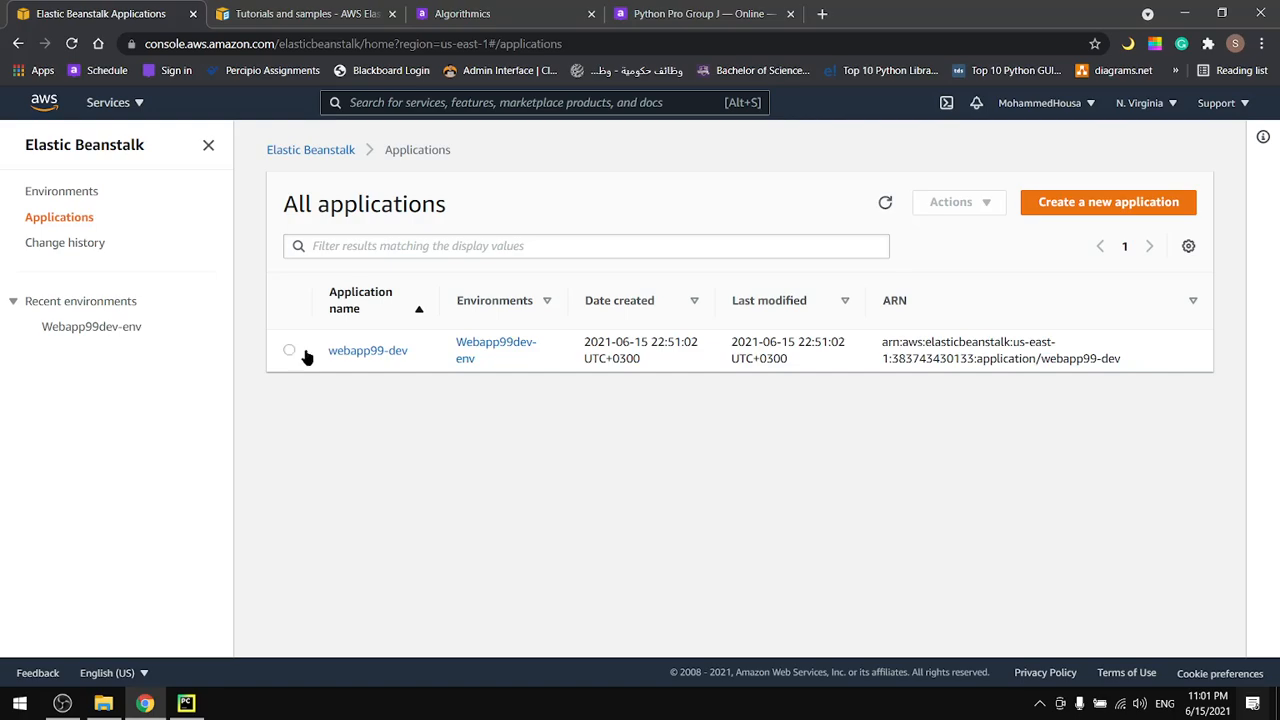
{"action": "left_click", "coordinate": [348, 358]}
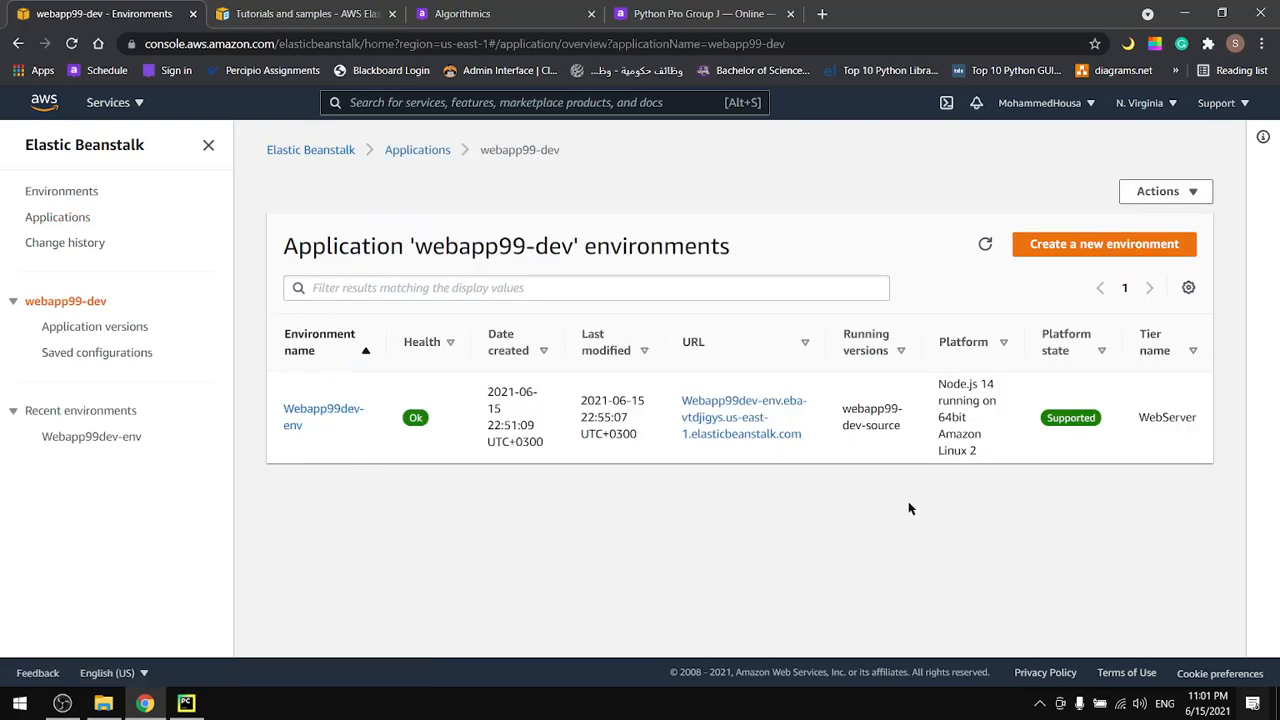
{"action": "left_click", "coordinate": [1060, 255]}
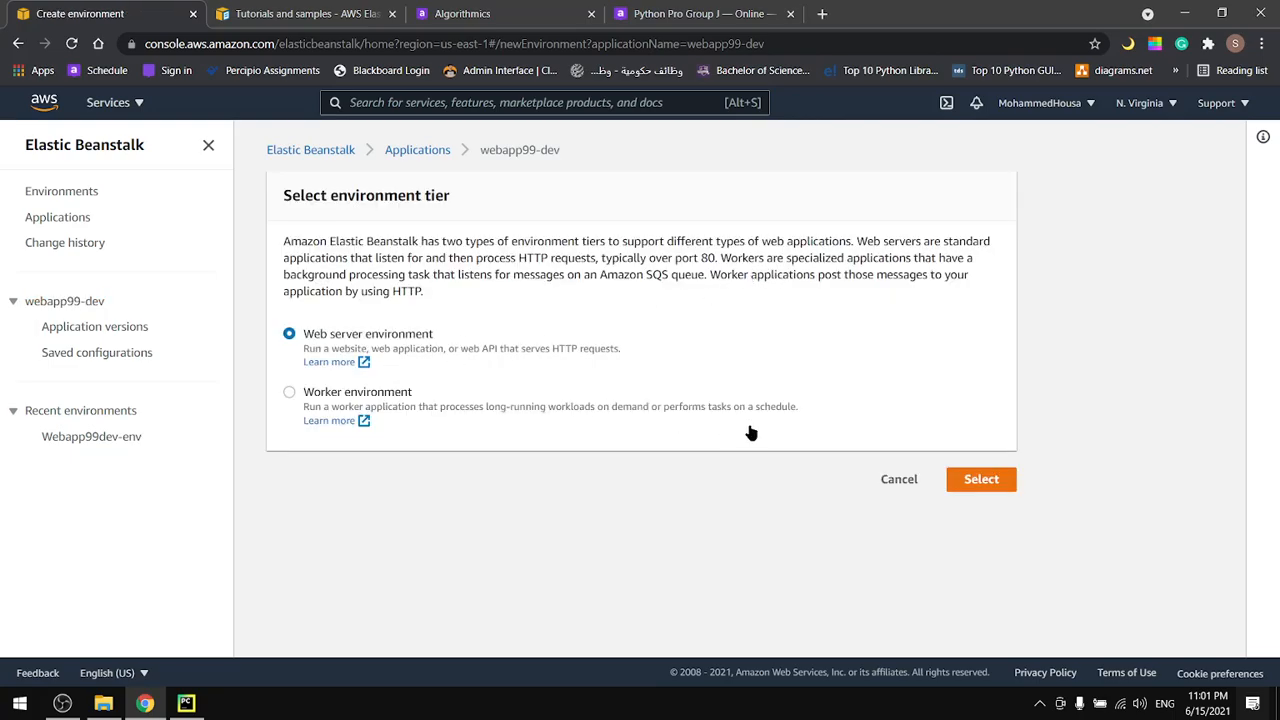
{"action": "left_click", "coordinate": [963, 479]}
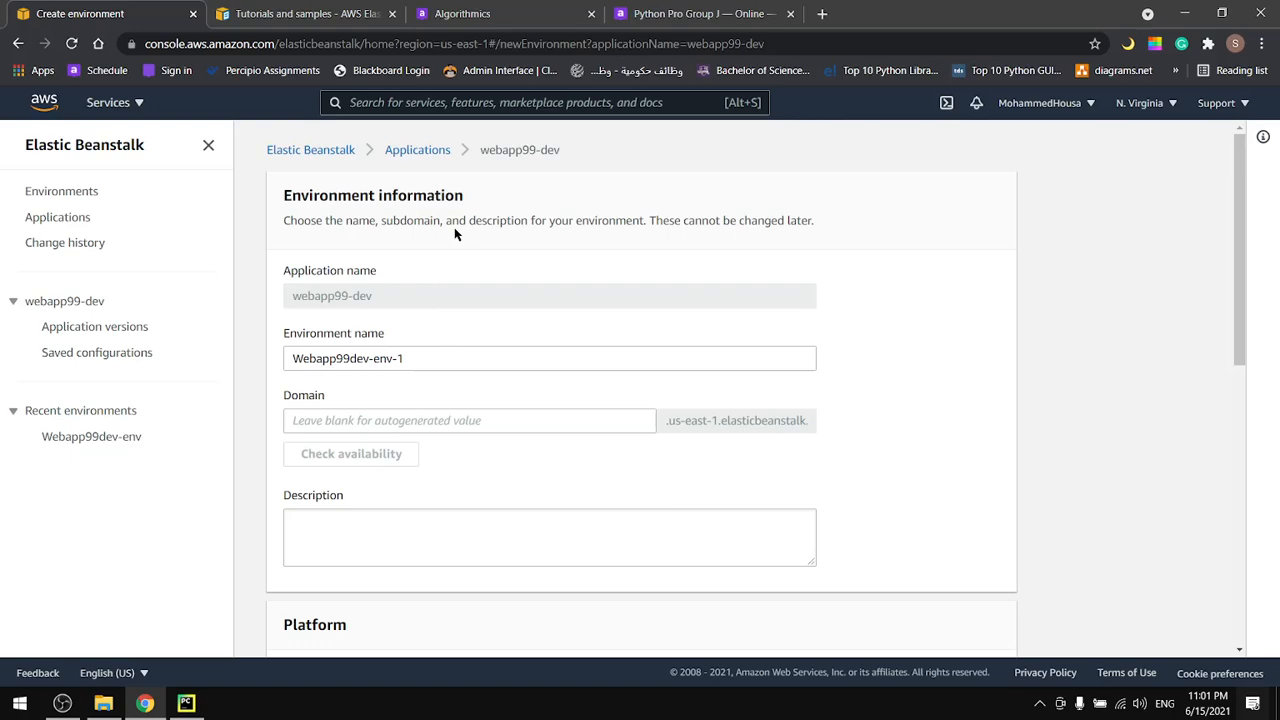
Name the new environment Webapp99poc-env.
{"action": "left_click", "coordinate": [410, 364]}
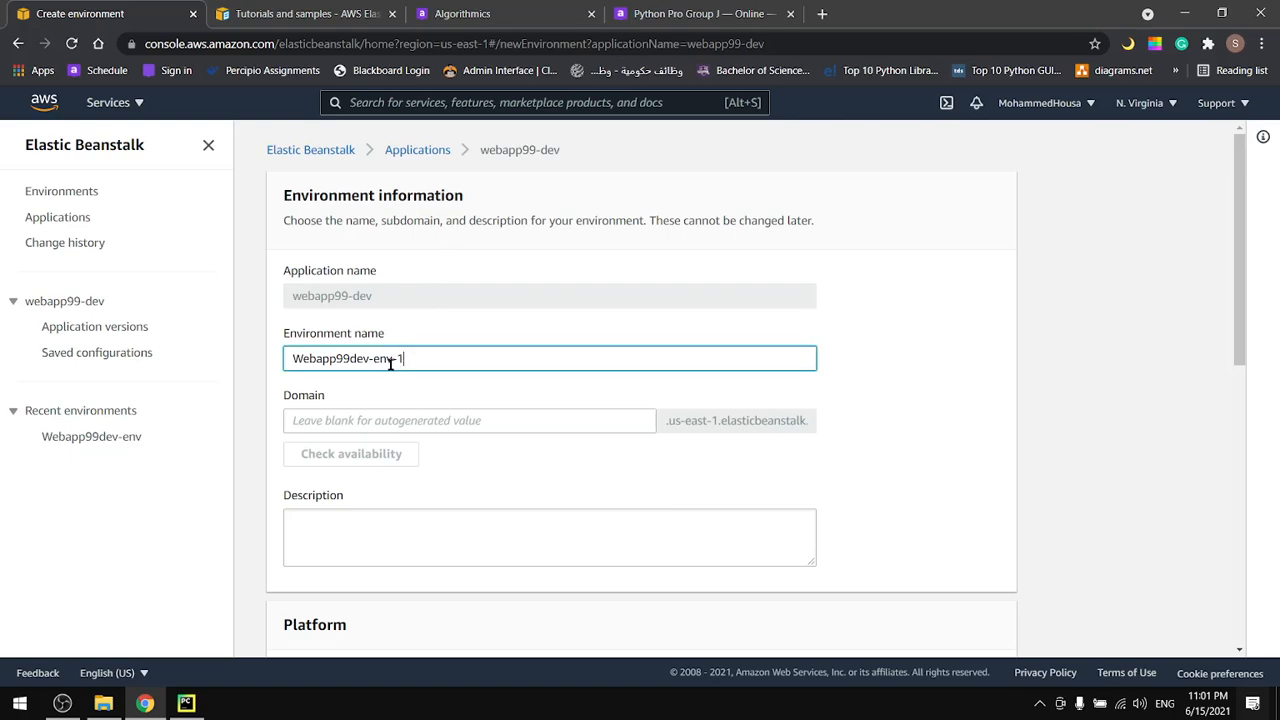
{"action": "left_click", "coordinate": [369, 359]}
{"action": "key", "text": "BackSpace"}
{"action": "key", "text": "BackSpace"}
{"action": "key", "text": "BackSpace"}
{"action": "type", "text": "poc"}
{"action": "left_click", "coordinate": [433, 365]}
Set the new environment's platform to Node.js and select Upload your code for its application code.
{"action": "scroll", "coordinate": [432, 366], "scroll_direction": "down", "scroll_amount": 2}
{"action": "scroll", "coordinate": [357, 243], "scroll_direction": "down", "scroll_amount": 2}
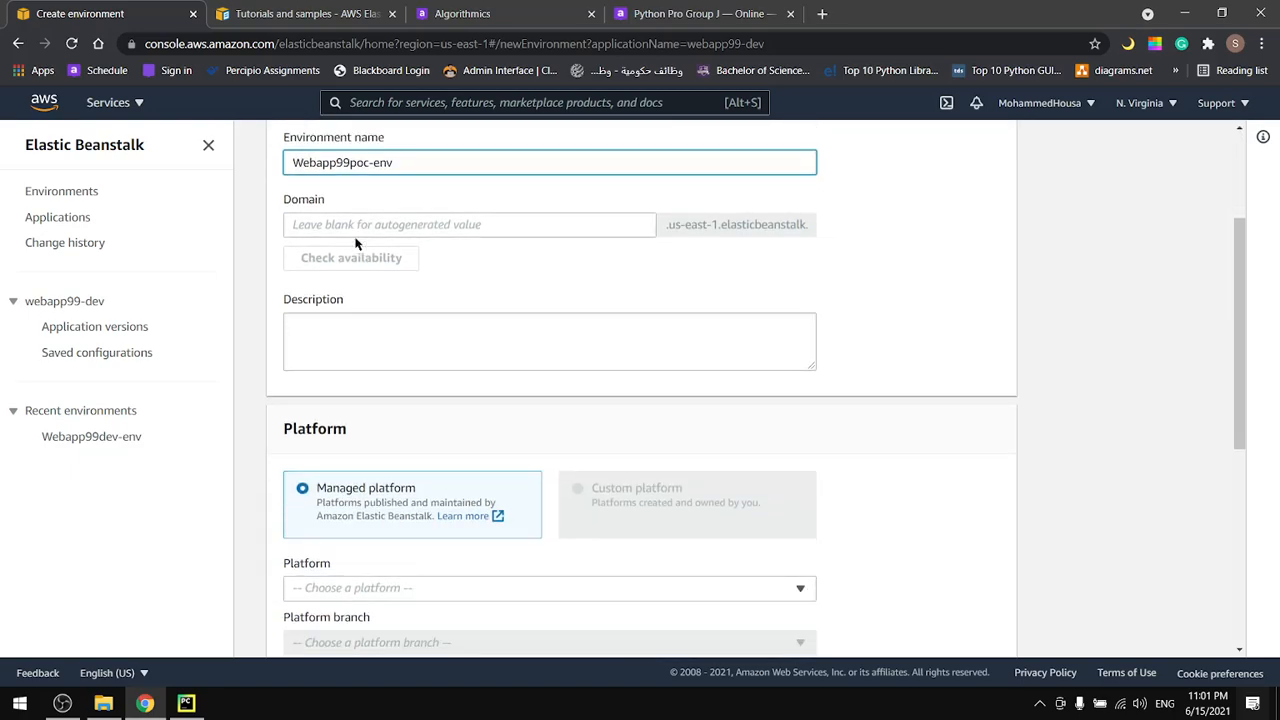
{"action": "scroll", "coordinate": [420, 398], "scroll_direction": "down", "scroll_amount": 2}
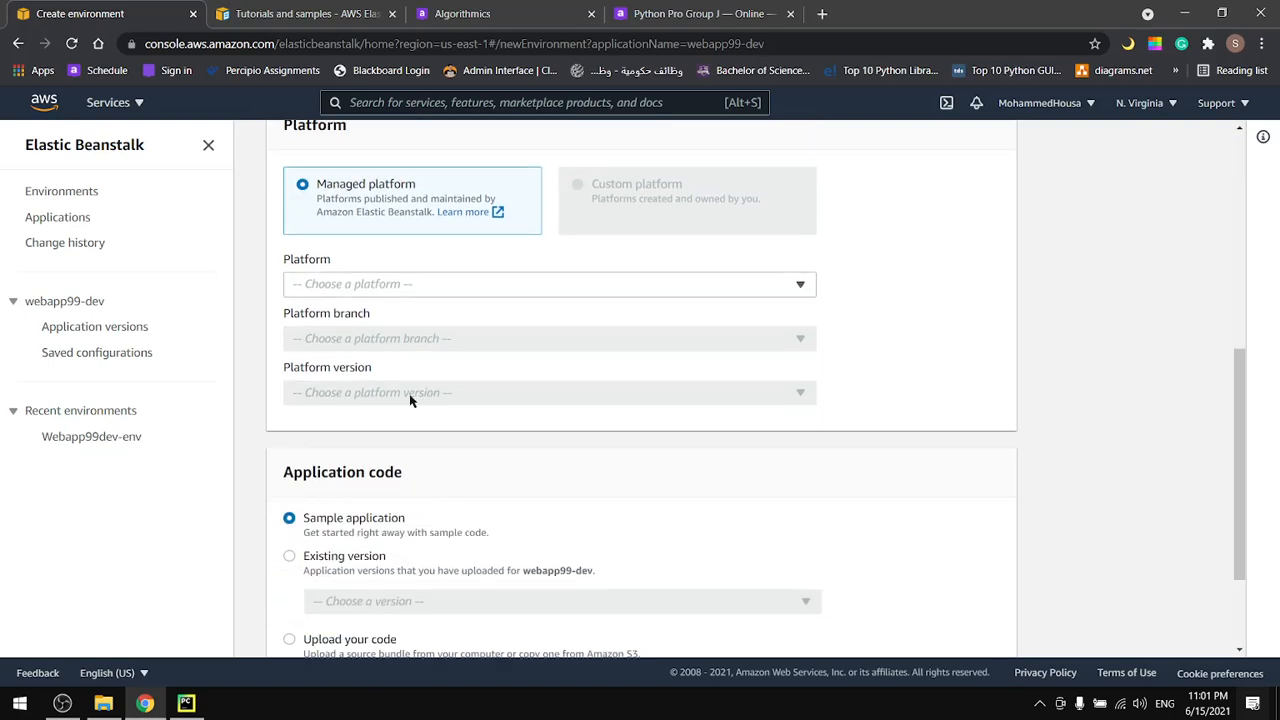
{"action": "left_click", "coordinate": [339, 286]}
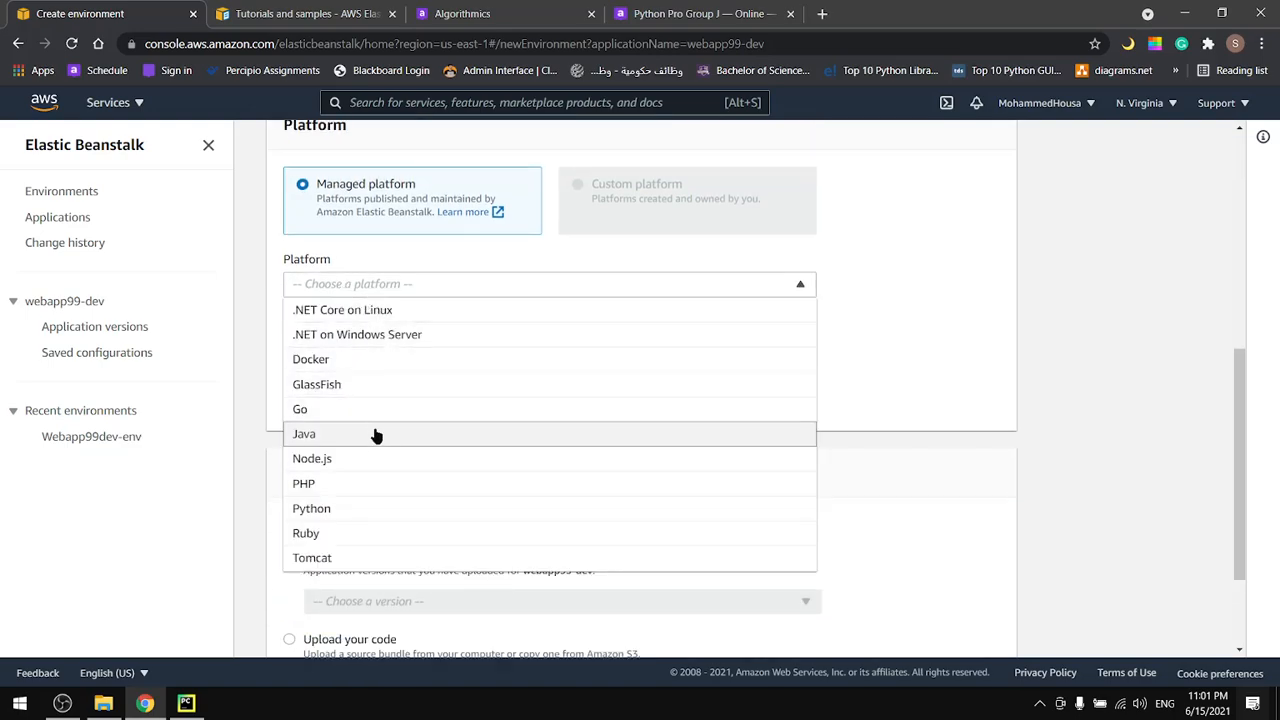
{"action": "left_click", "coordinate": [346, 459]}
{"action": "scroll", "coordinate": [425, 258], "scroll_direction": "down", "scroll_amount": 2}
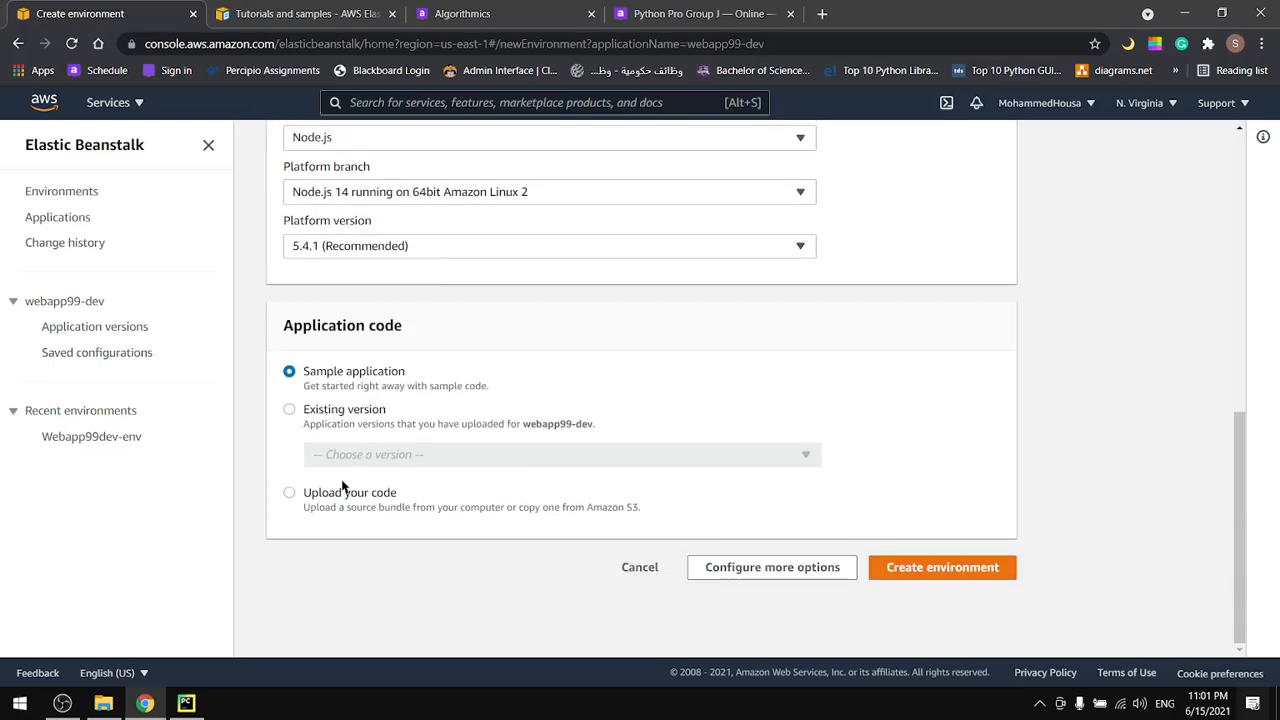
{"action": "left_click", "coordinate": [288, 492]}
{"action": "scroll", "coordinate": [492, 300], "scroll_direction": "down", "scroll_amount": 2}
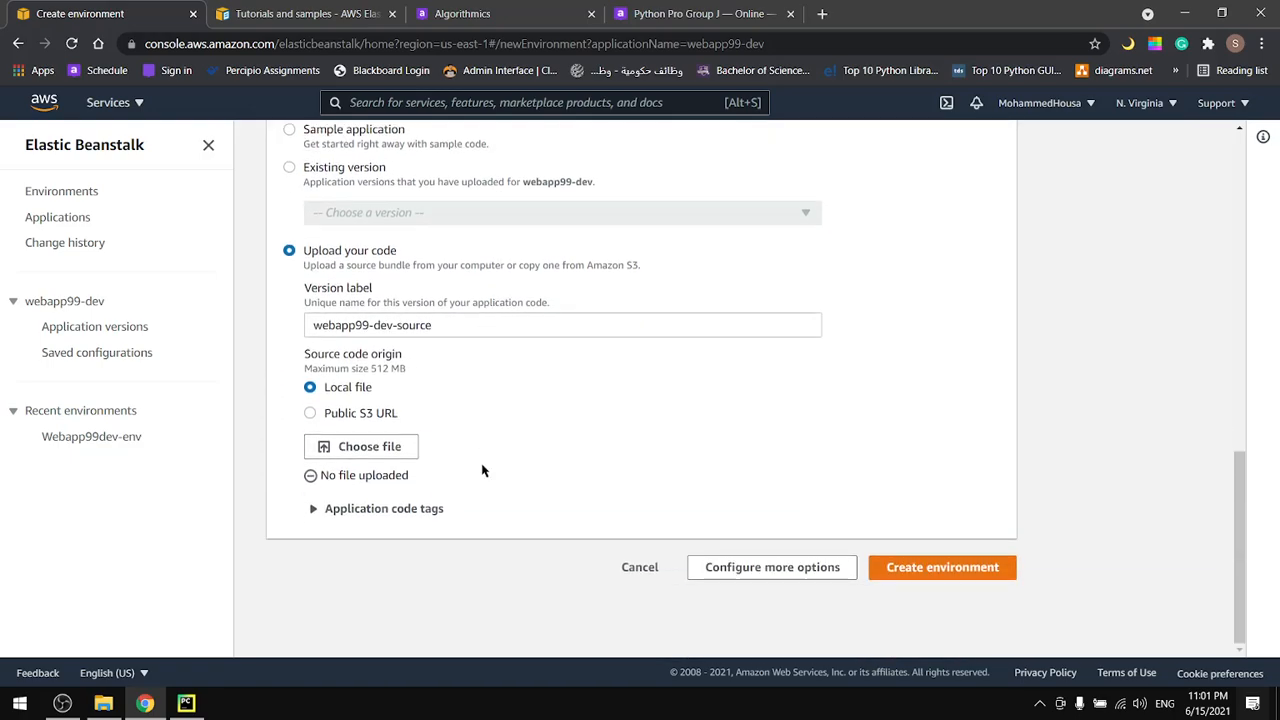
In File Explorer, extract nodejs.zip into a nodejs folder inside Downloads.
{"action": "left_click", "coordinate": [104, 703]}
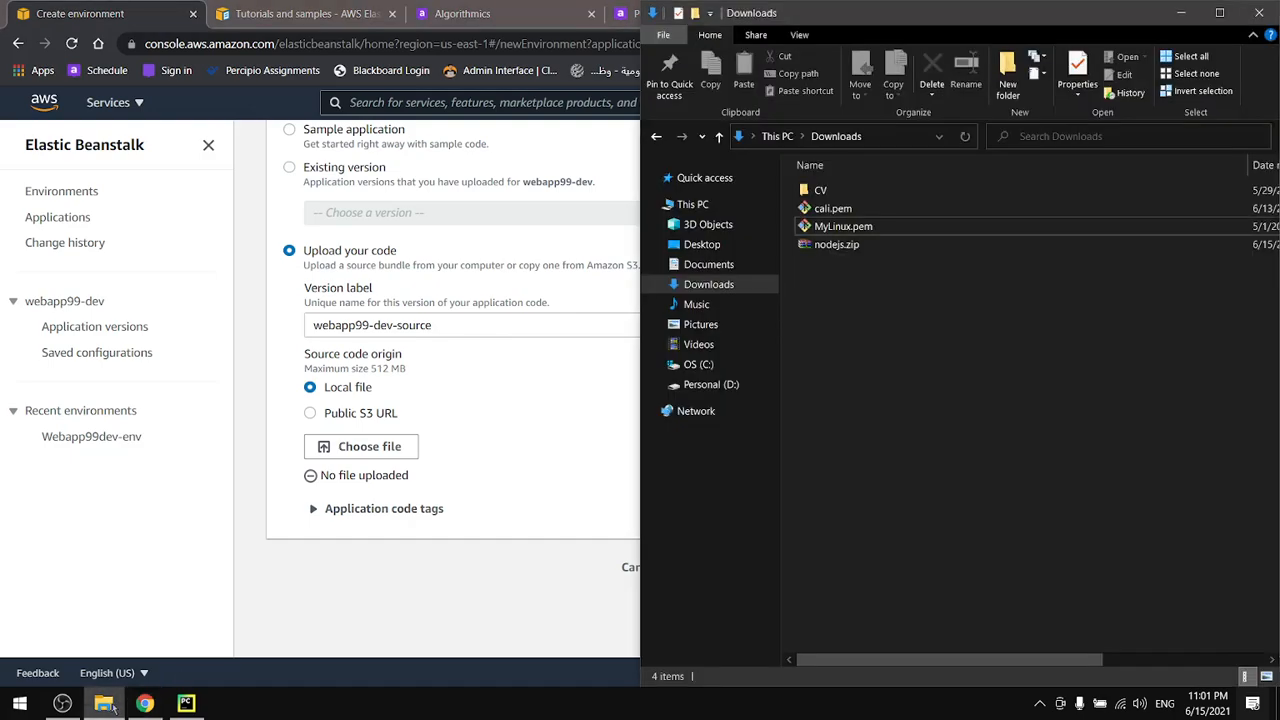
{"action": "left_click", "coordinate": [838, 246]}
{"action": "right_click", "coordinate": [838, 246]}
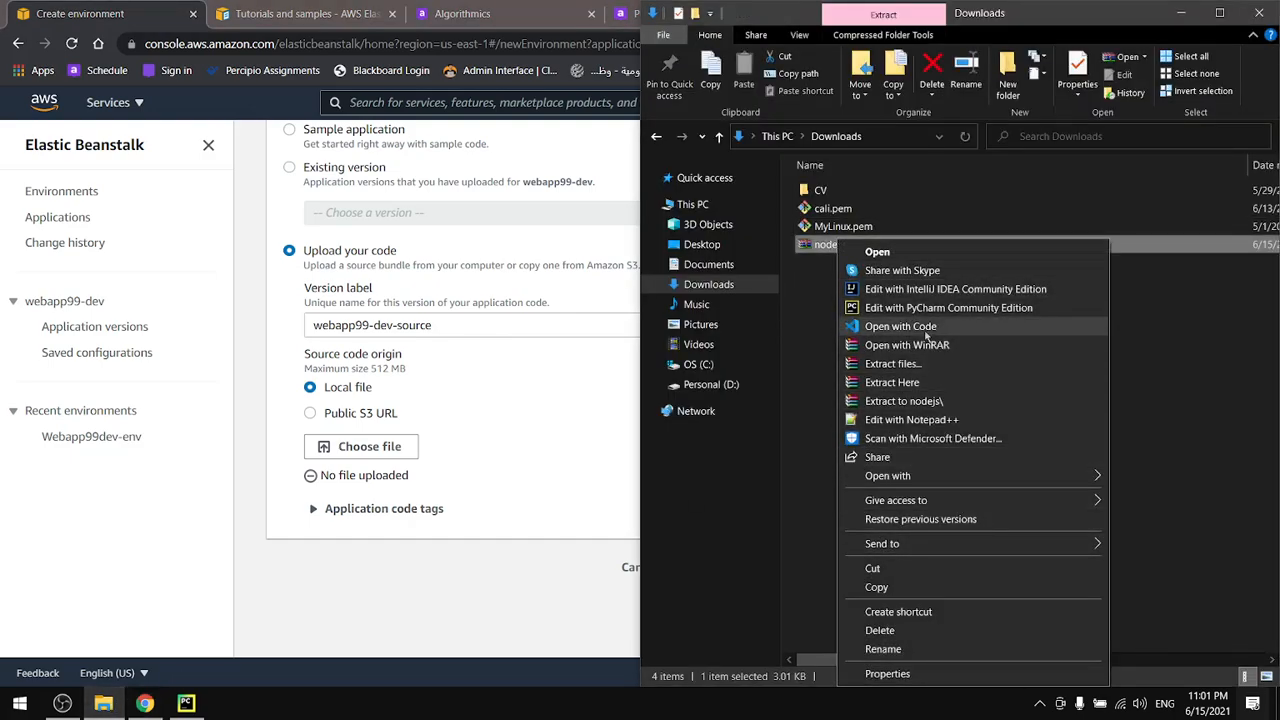
{"action": "left_click", "coordinate": [880, 364]}
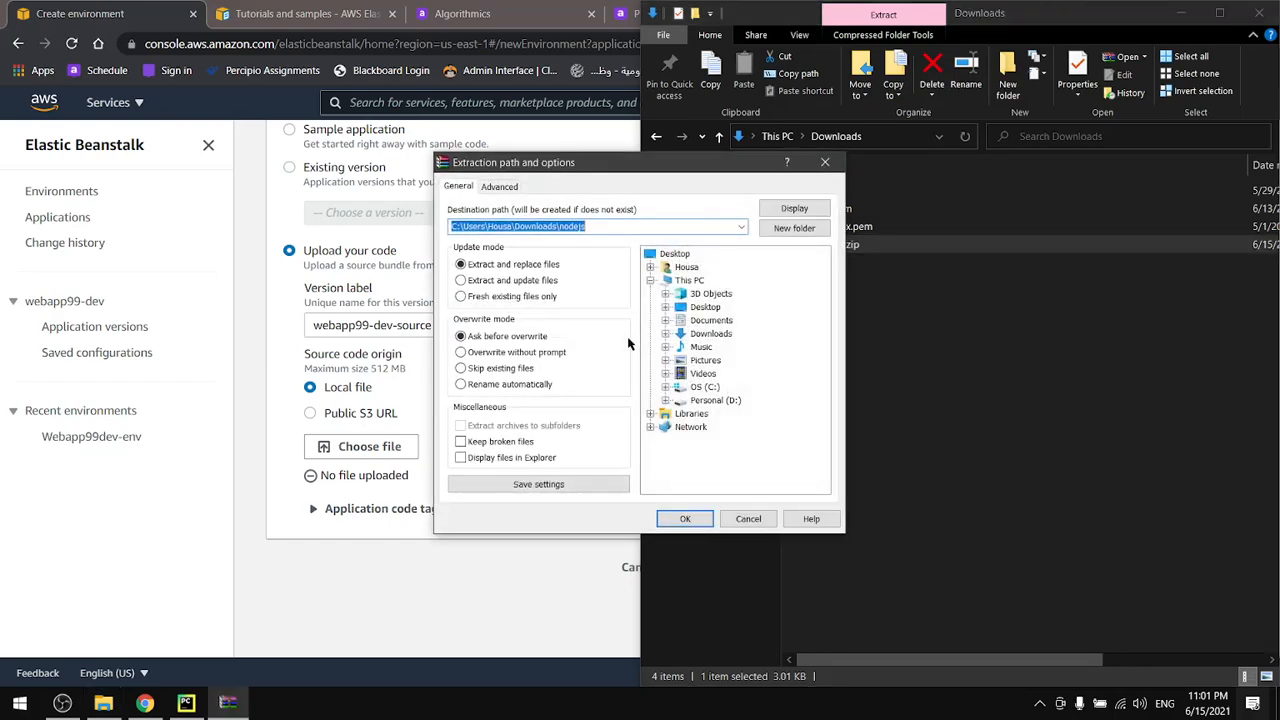
{"action": "left_click", "coordinate": [684, 518]}
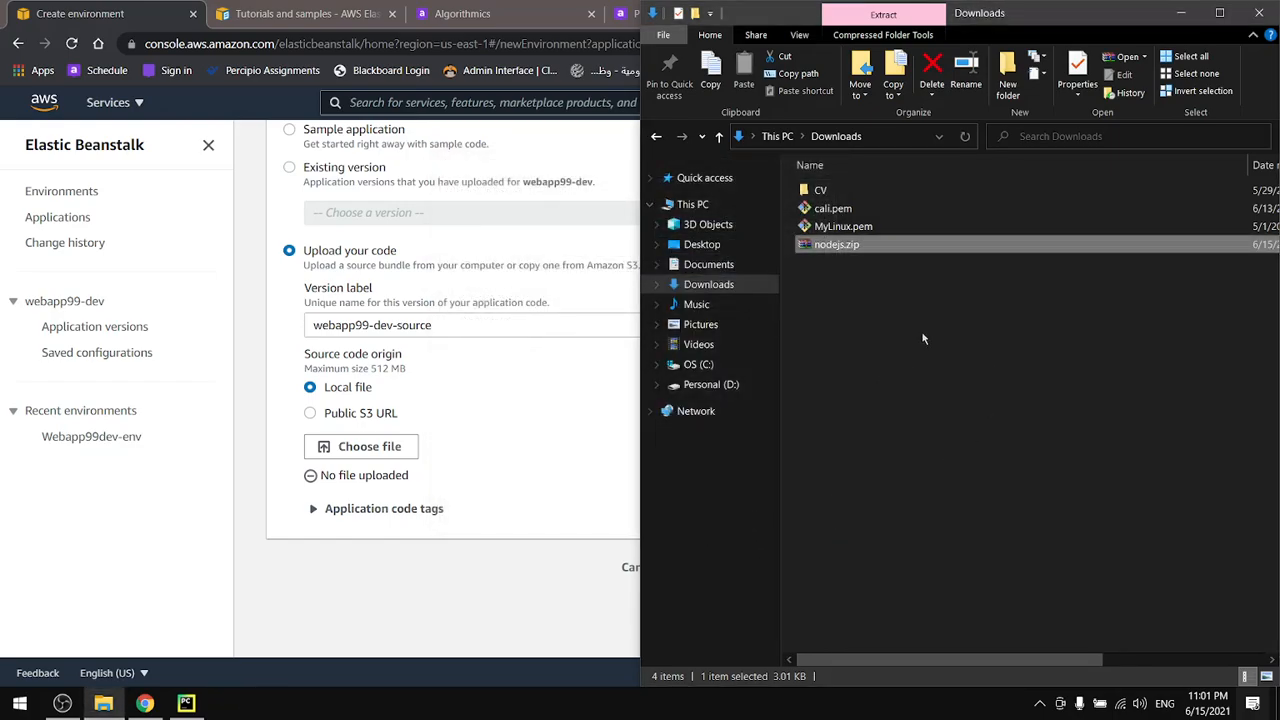
Open index.html from the extracted nodejs folder in Visual Studio Code.
{"action": "double_click", "coordinate": [830, 262]}
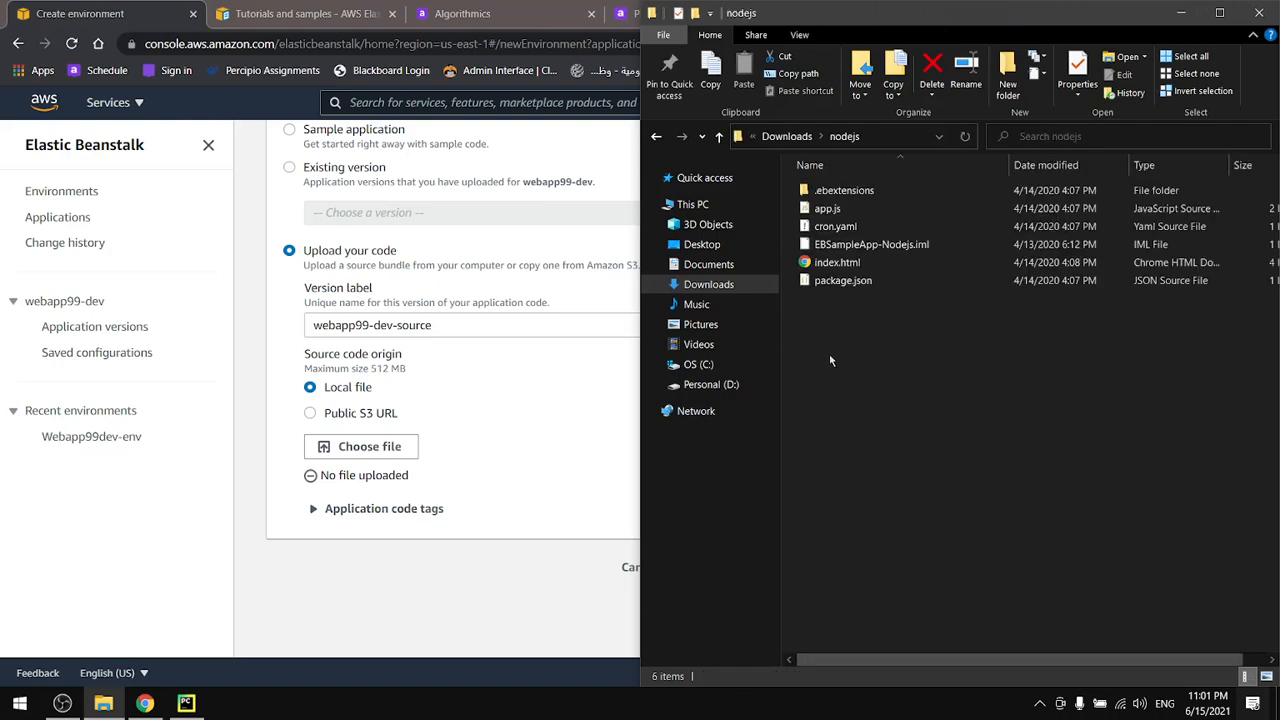
{"action": "left_click", "coordinate": [828, 266]}
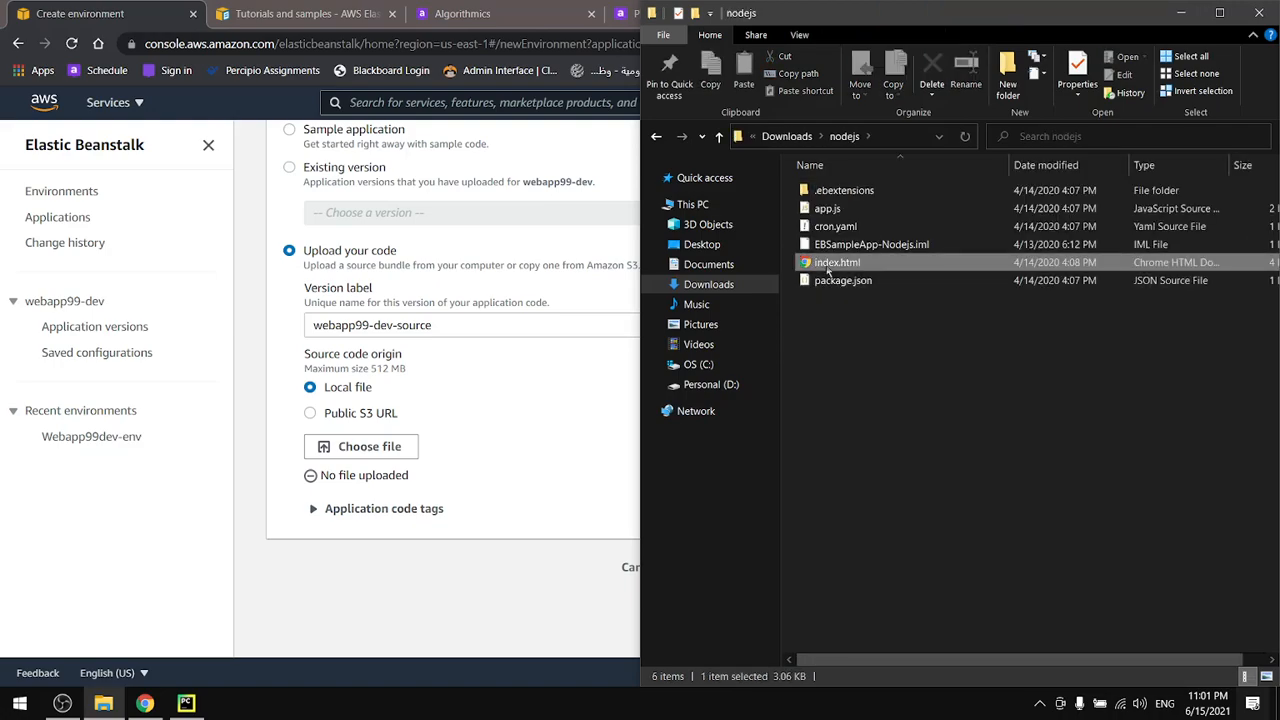
{"action": "right_click", "coordinate": [828, 268]}
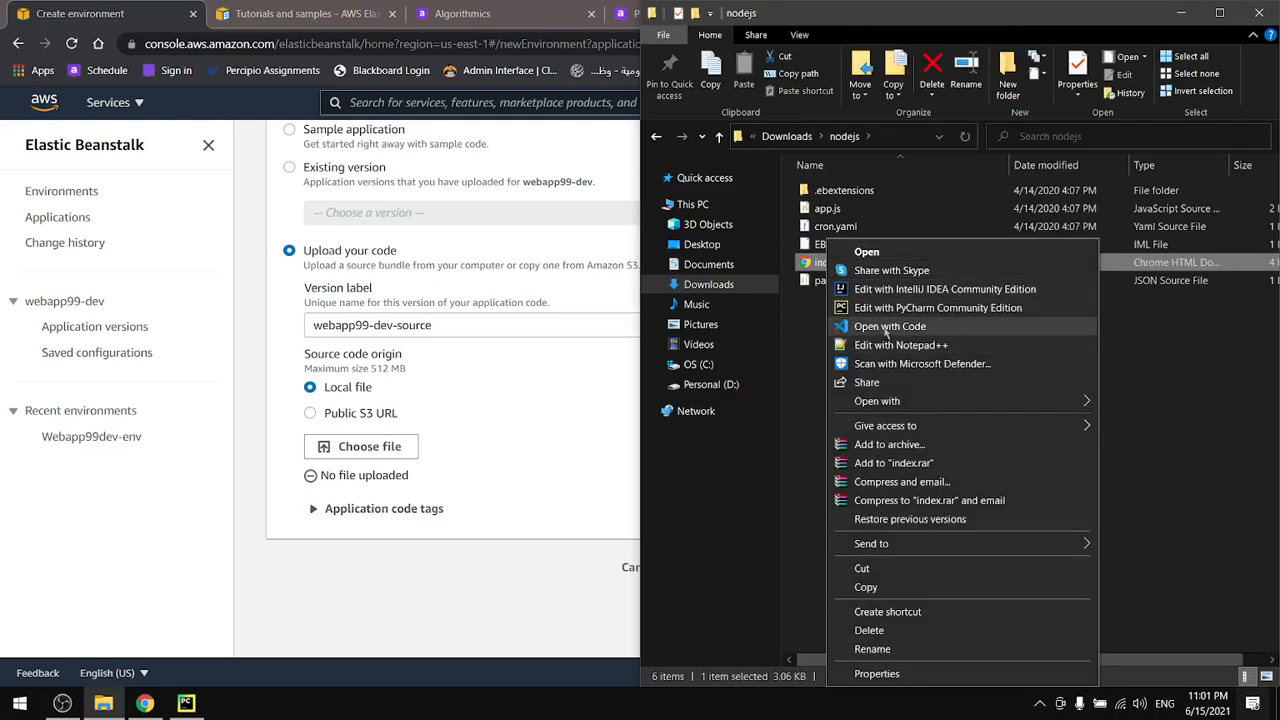
{"action": "left_click", "coordinate": [885, 328]}
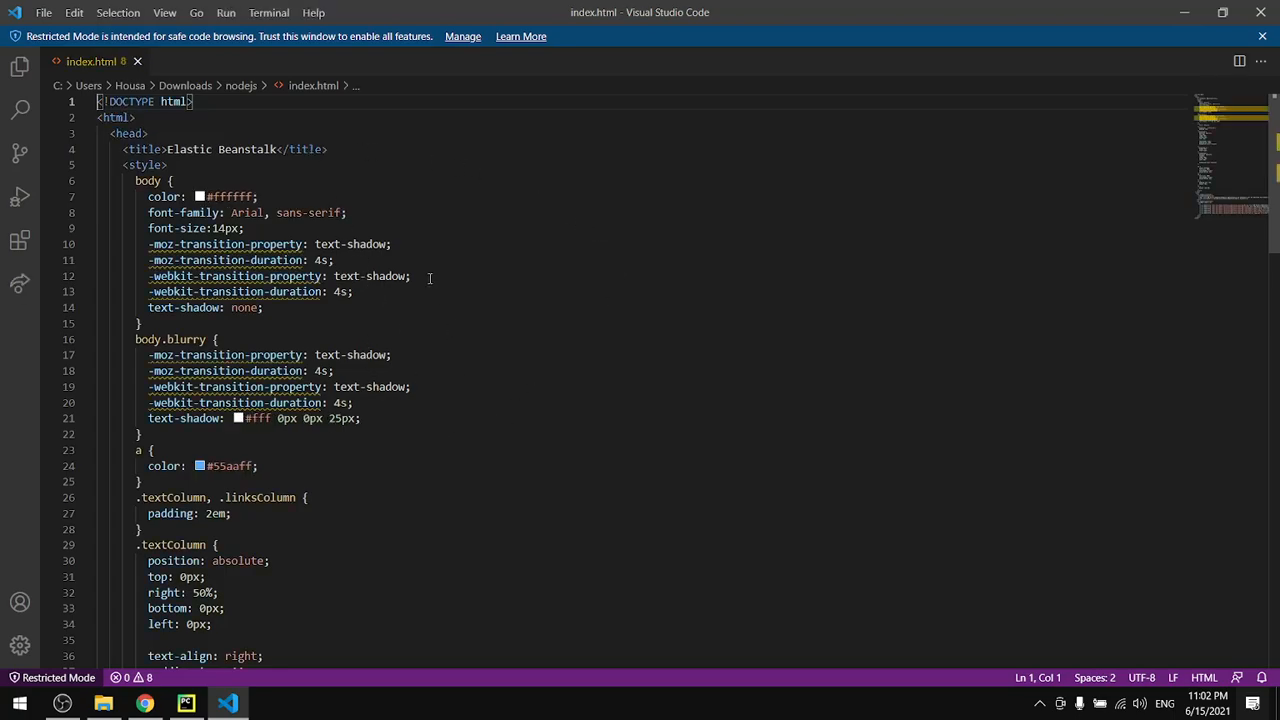
{"action": "scroll", "coordinate": [356, 300], "scroll_direction": "down", "scroll_amount": 4}
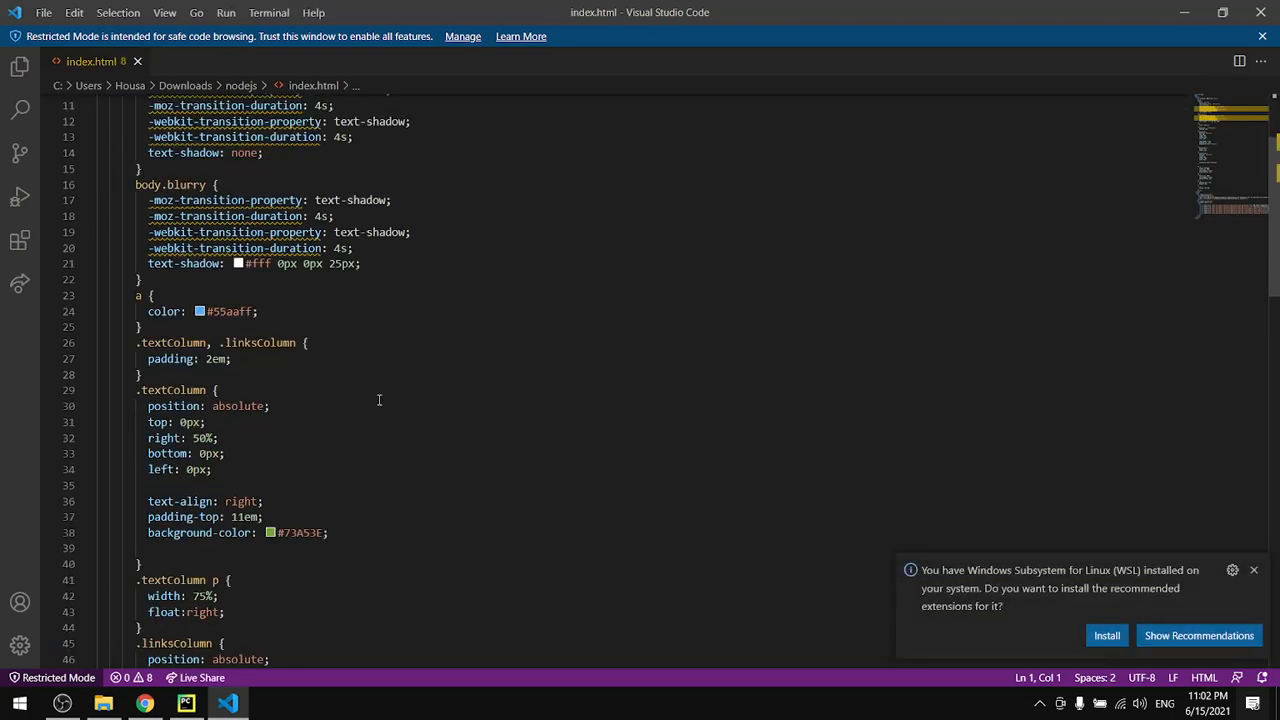
Change the background color of the .textColumn rule in index.html from green to a bright blue.
{"action": "scroll", "coordinate": [346, 367], "scroll_direction": "down", "scroll_amount": 3}
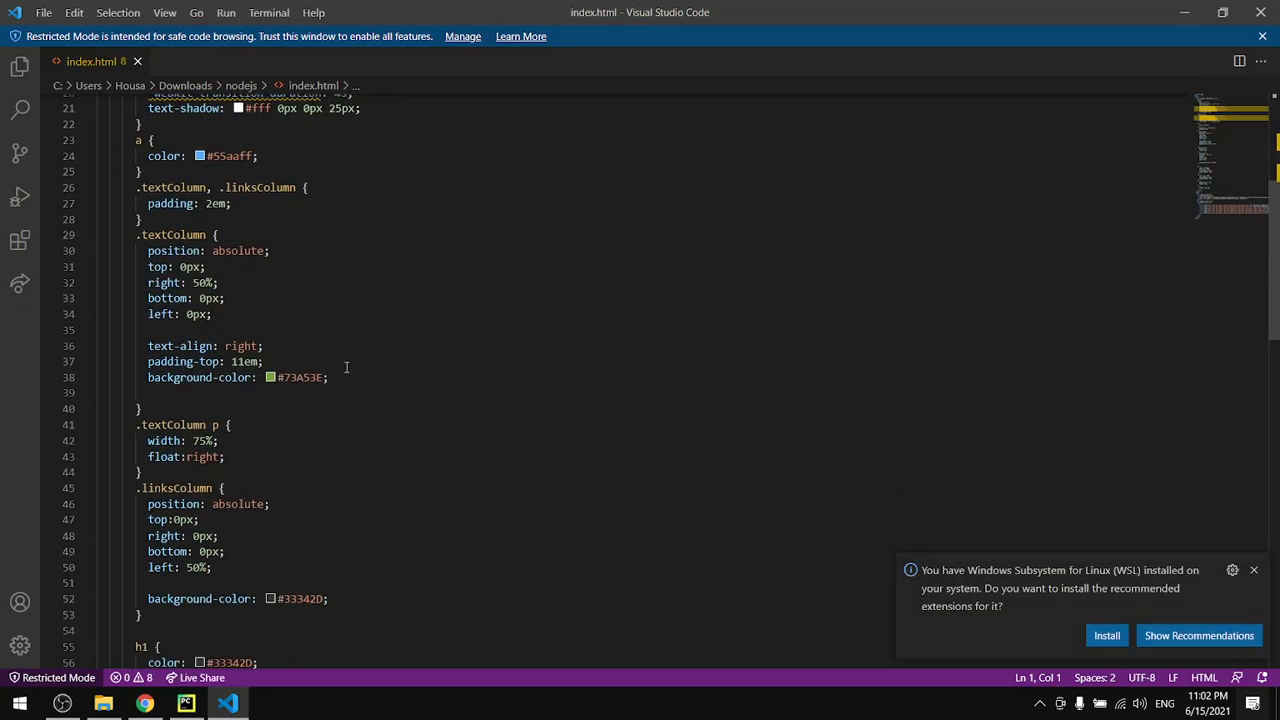
{"action": "left_click", "coordinate": [269, 377]}
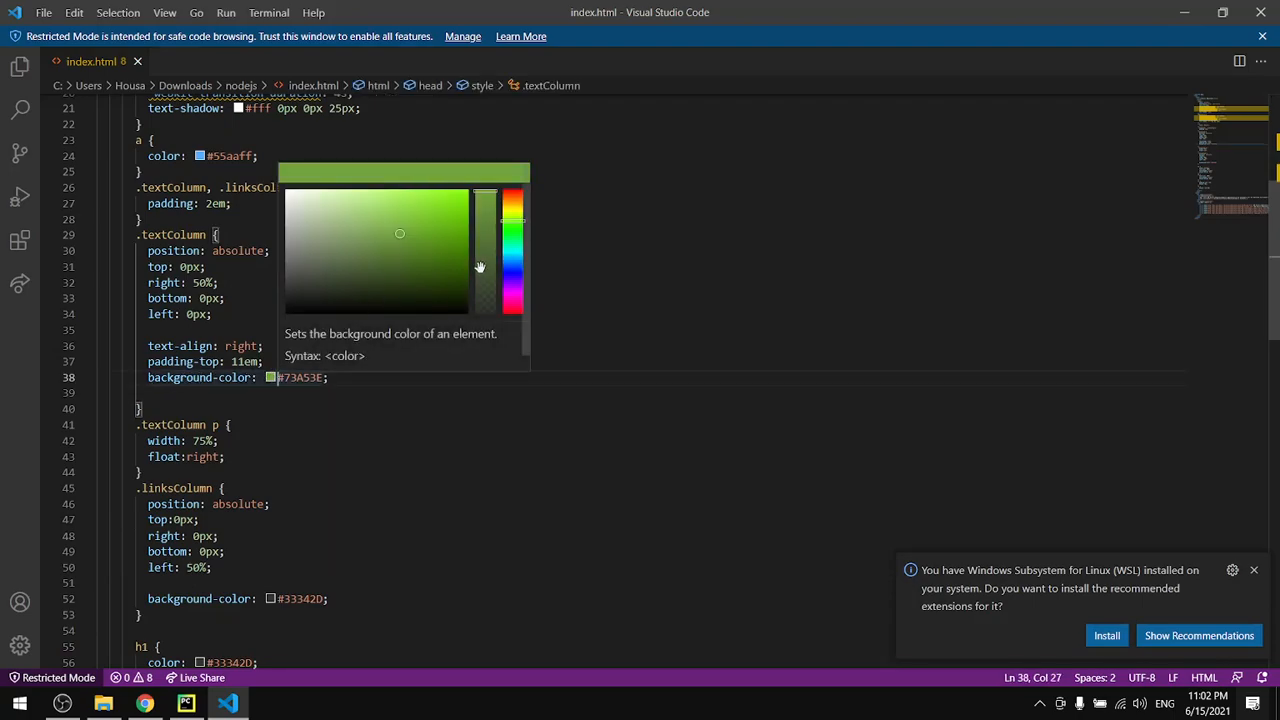
{"action": "left_click", "coordinate": [508, 259]}
{"action": "left_click_drag", "start_coordinate": [402, 232], "coordinate": [440, 191]}
Replace the h1 heading text in the page body with "Coding Dojo" and save index.html.
{"action": "scroll", "coordinate": [451, 367], "scroll_direction": "down", "scroll_amount": 10}
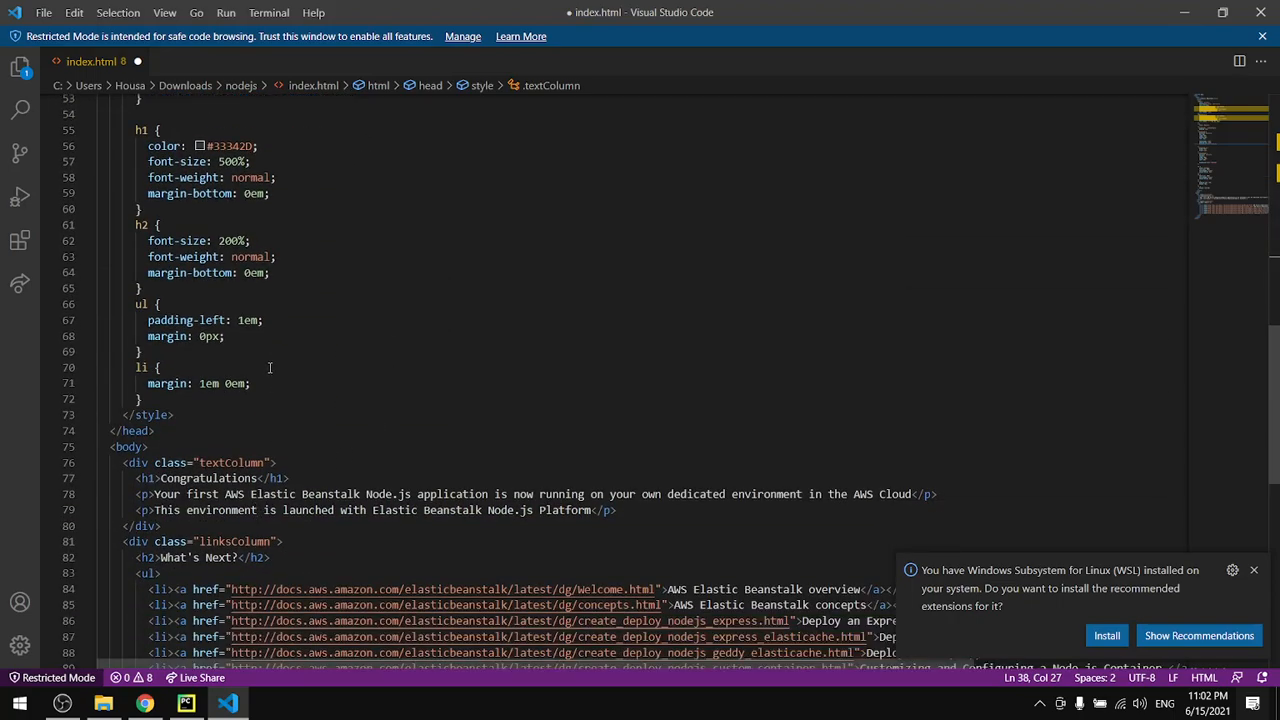
{"action": "left_click_drag", "start_coordinate": [259, 478], "coordinate": [160, 478]}
{"action": "key", "text": "BackSpace"}
{"action": "type", "text": "Codign"}
{"action": "key", "text": "BackSpace"}
{"action": "key", "text": "BackSpace"}
{"action": "type", "text": "ng Dojo"}
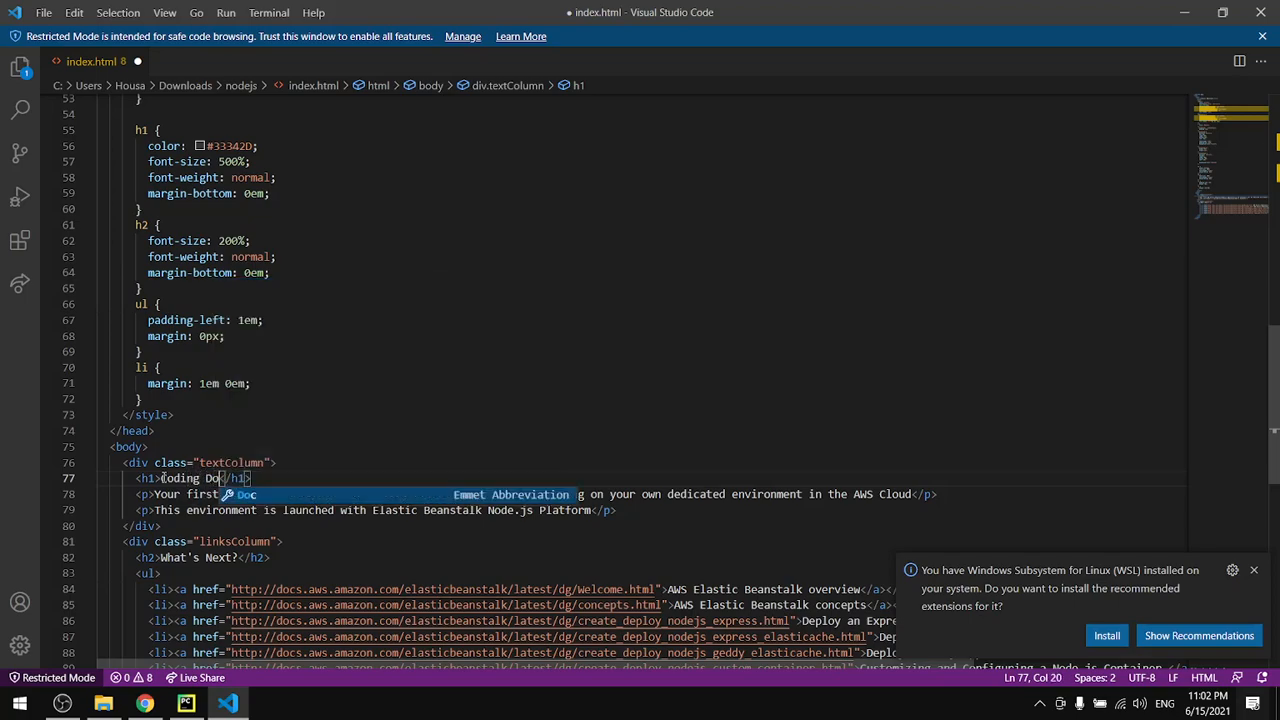
{"action": "left_click", "coordinate": [439, 302]}
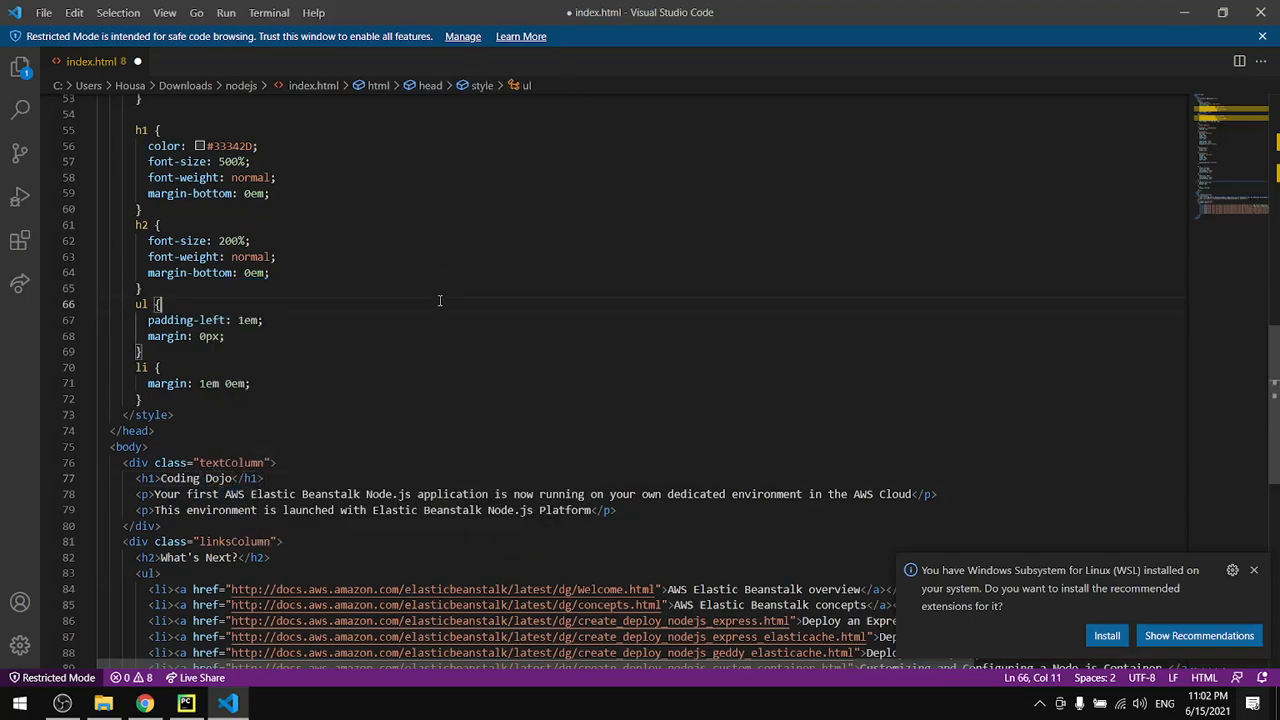
{"action": "key", "text": "ctrl+s"}
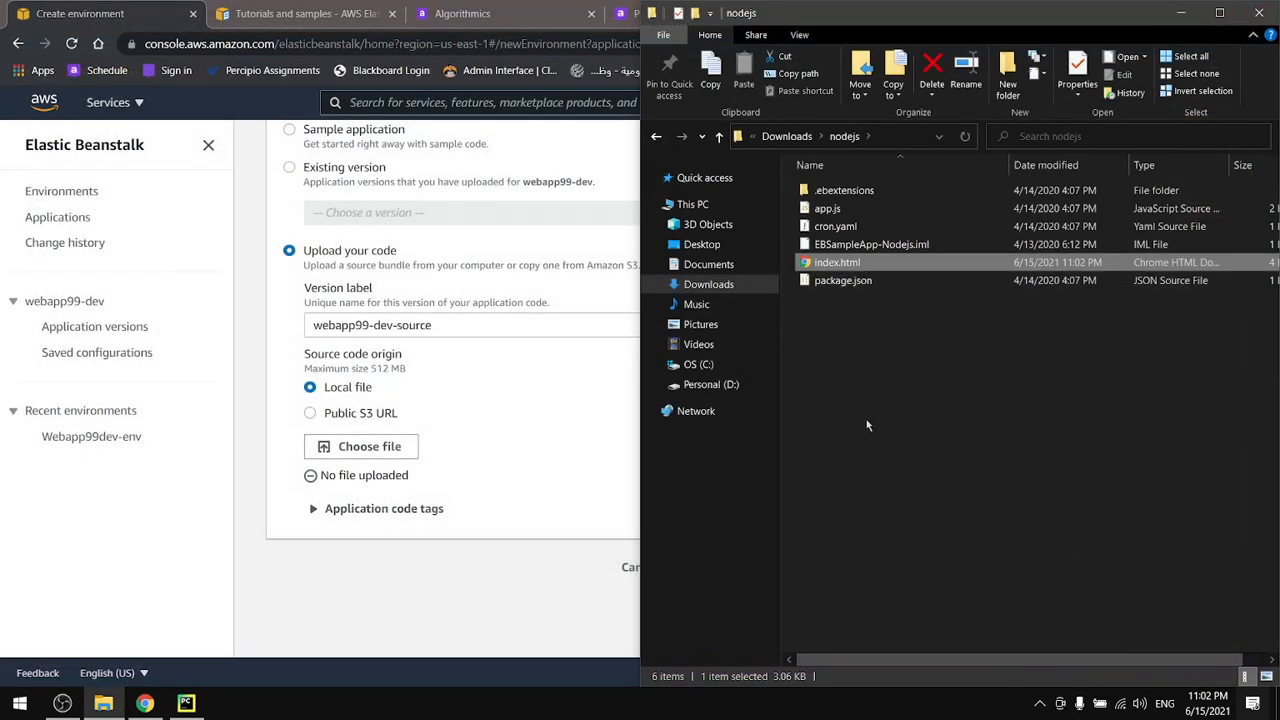
In File Explorer, compress all the contents of the nodejs folder into a zip file named webapp99-poc.zip.
{"action": "left_click", "coordinate": [893, 336]}
{"action": "left_click_drag", "start_coordinate": [906, 365], "coordinate": [806, 190]}
{"action": "right_click", "coordinate": [806, 193]}
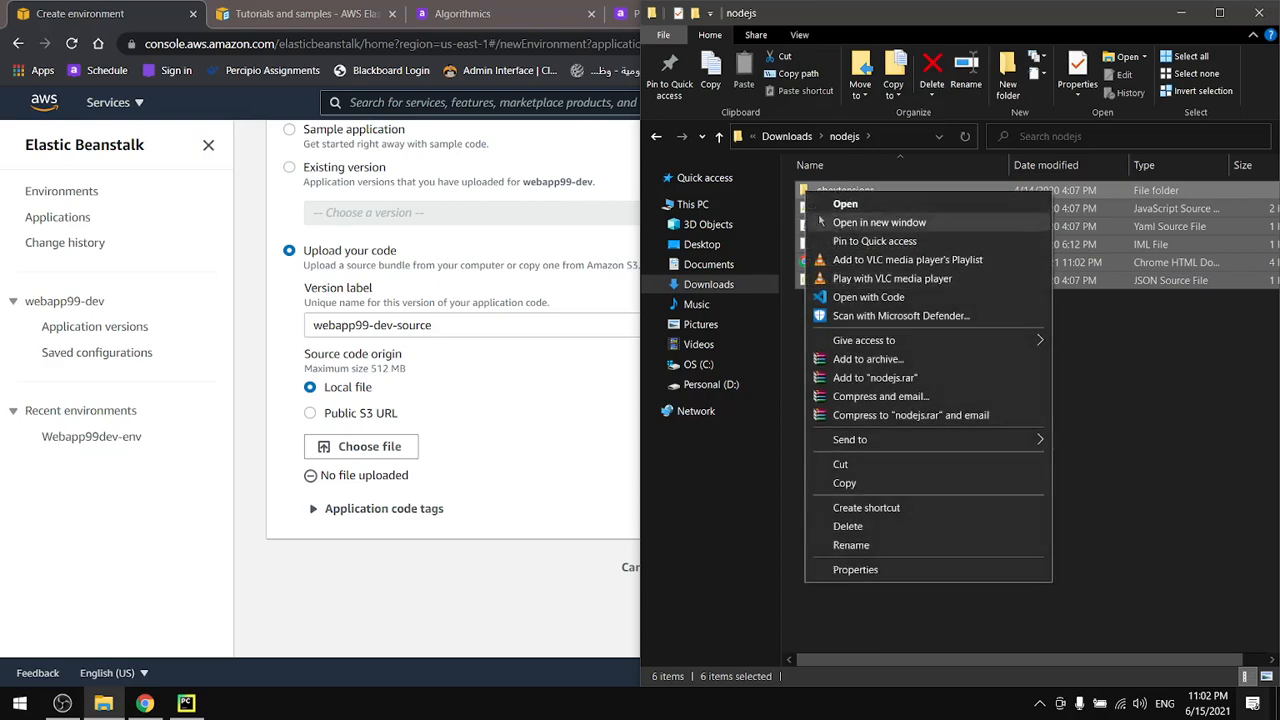
{"action": "mouse_move", "coordinate": [912, 448]}
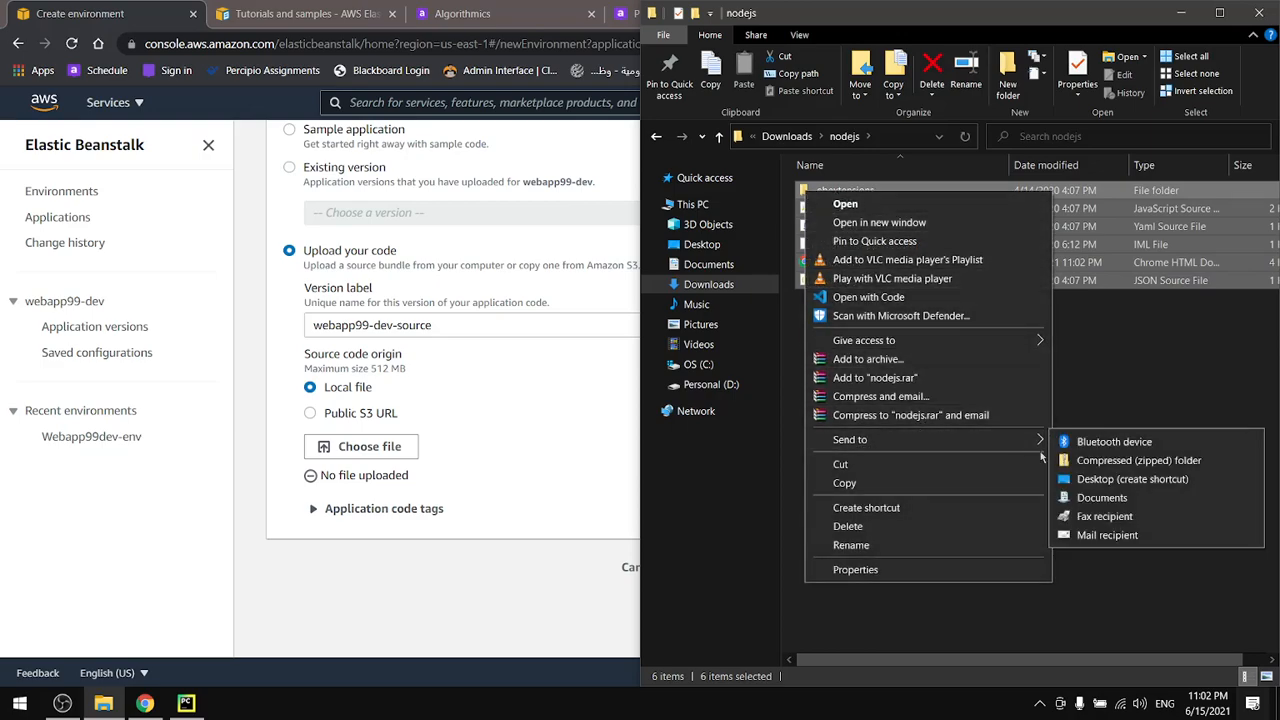
{"action": "left_click", "coordinate": [1074, 458]}
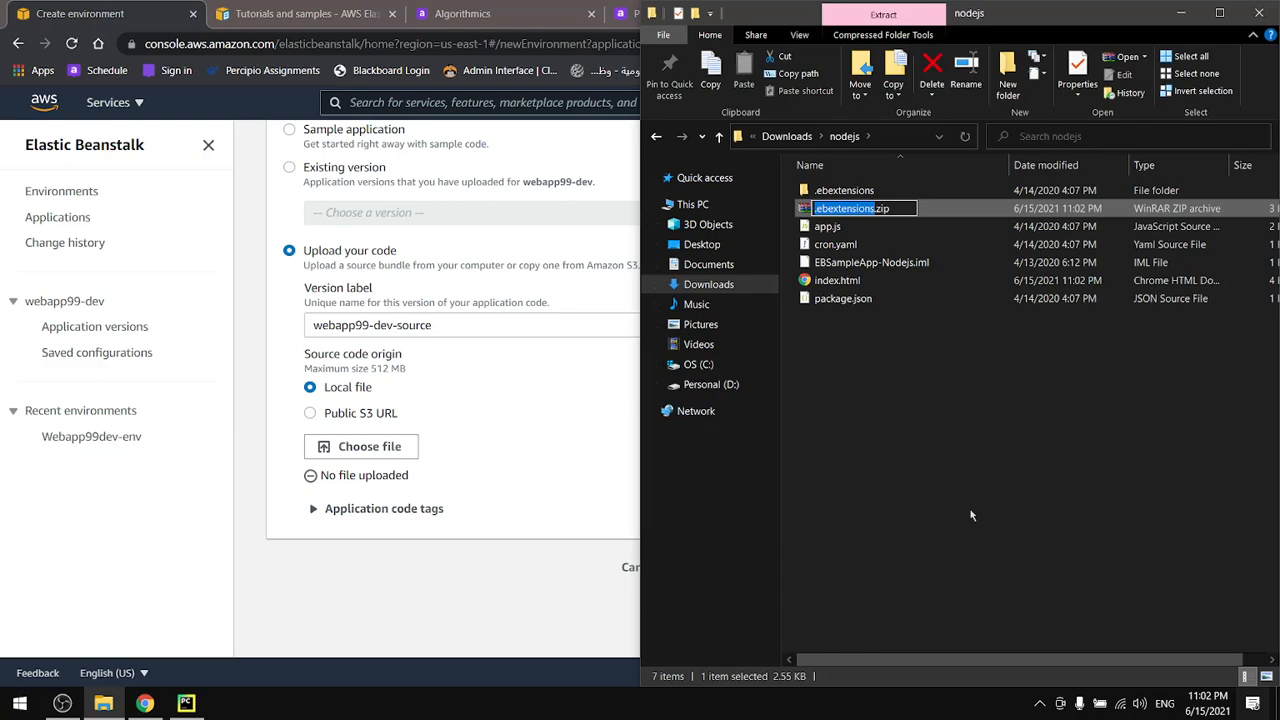
{"action": "type", "text": "webapp"}
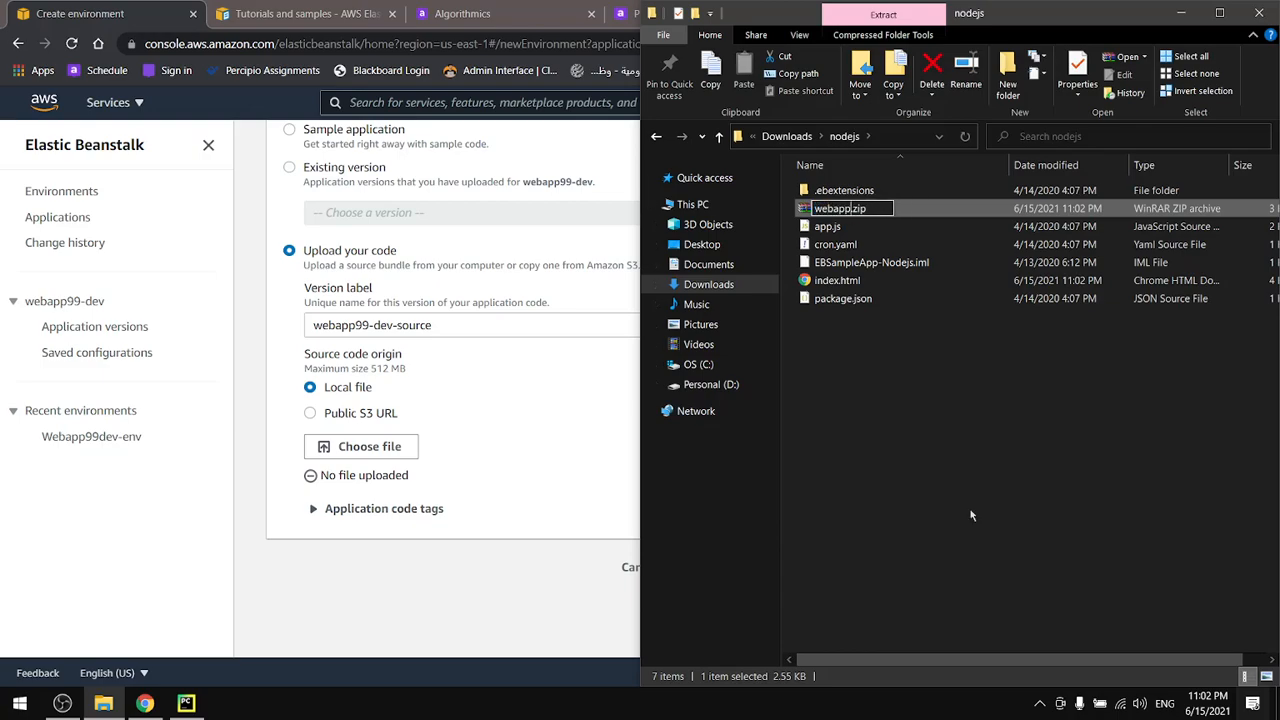
{"action": "type", "text": "99-poc"}
{"action": "key", "text": "Return"}
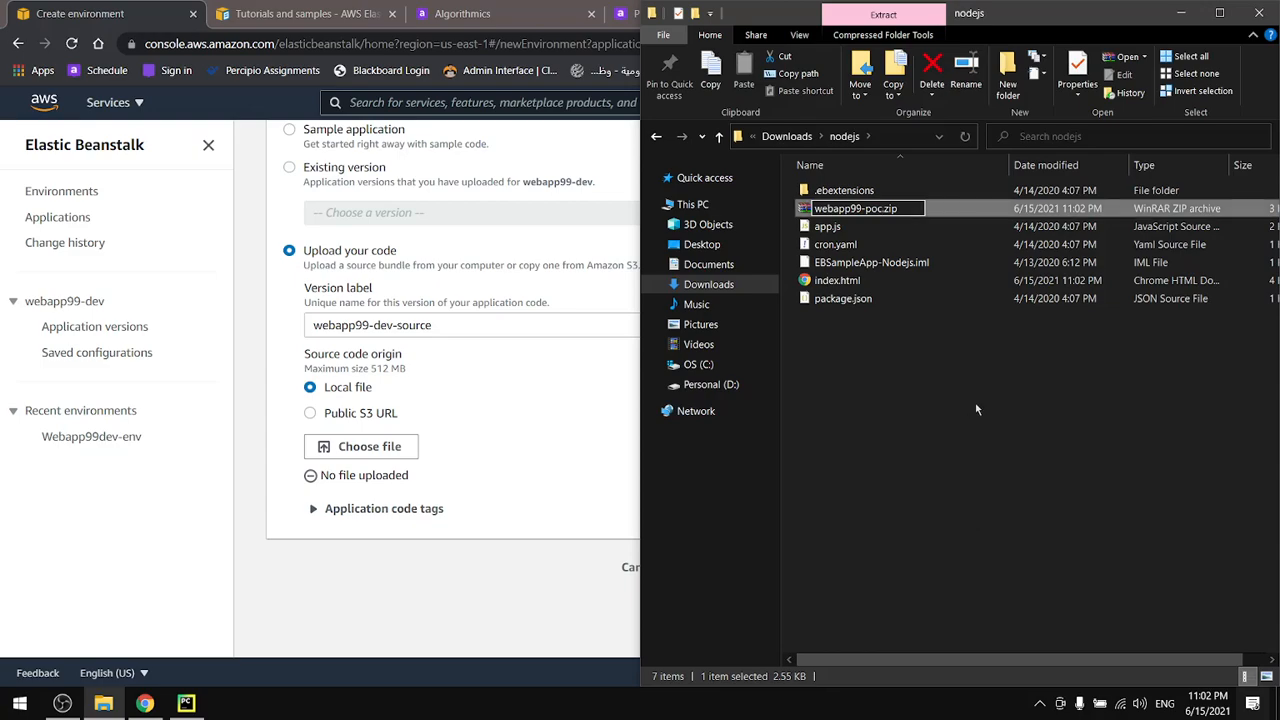
Back in the Elastic Beanstalk console in Chrome, upload webapp99-poc.zip from Downloads\nodejs as the local source and create the environment.
{"action": "left_click", "coordinate": [443, 572]}
{"action": "left_click", "coordinate": [369, 448]}
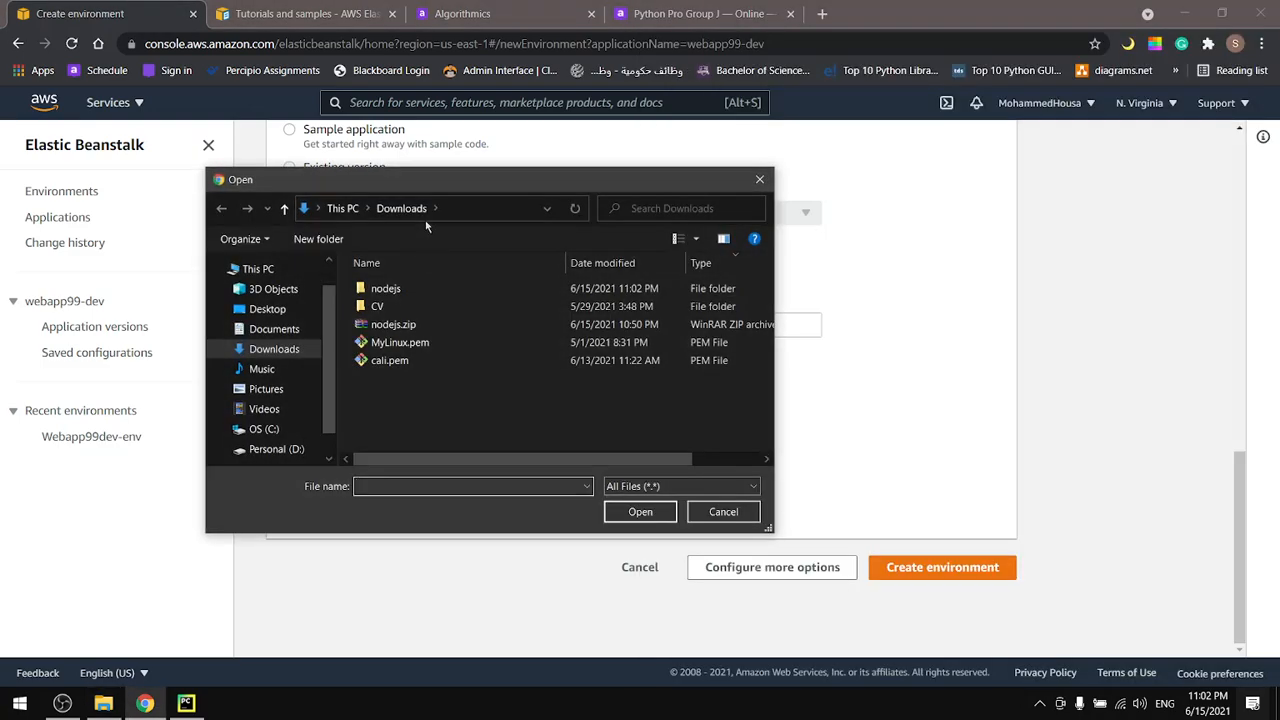
{"action": "double_click", "coordinate": [372, 288]}
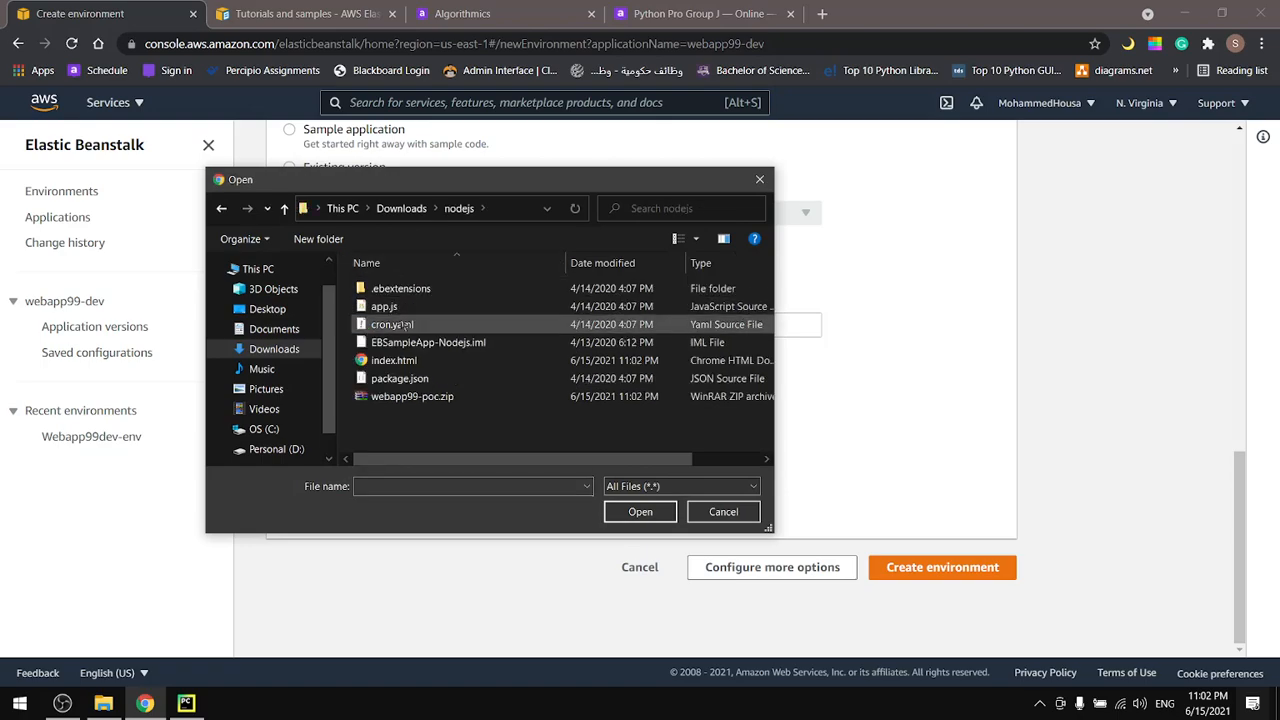
{"action": "double_click", "coordinate": [413, 400]}
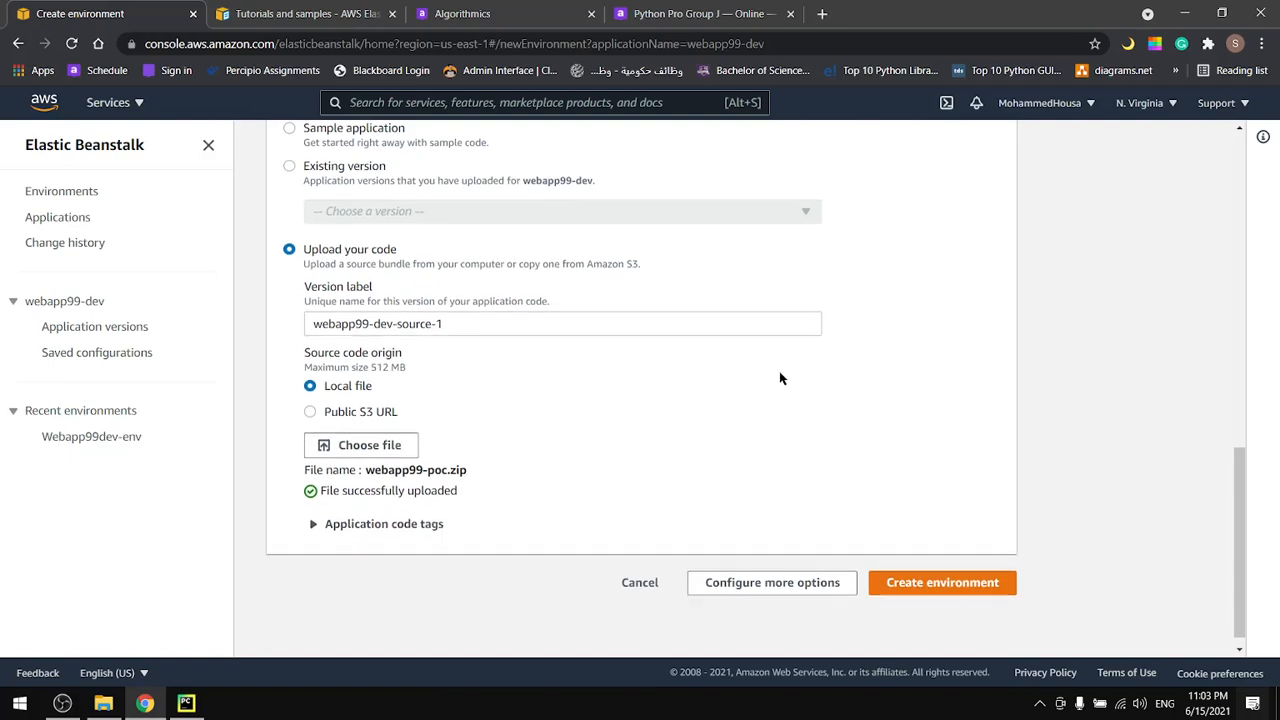
{"action": "left_click", "coordinate": [941, 567]}
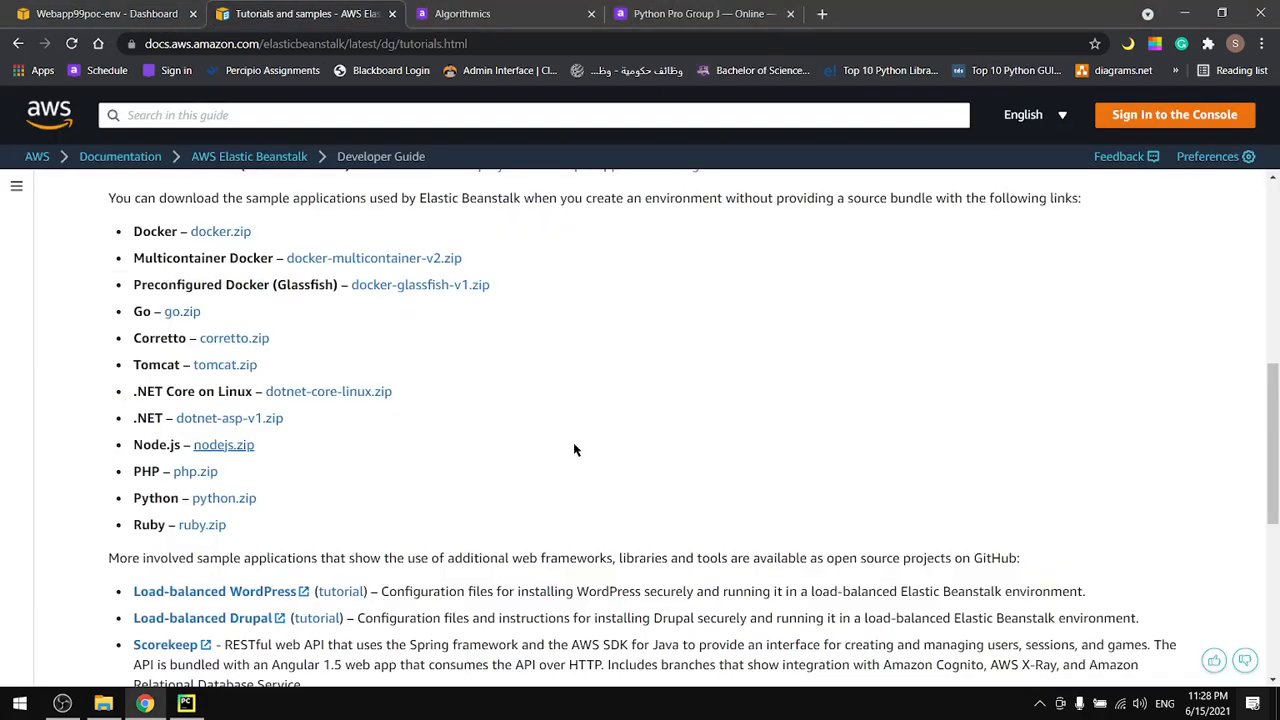
From the applications list, open the Webapp99dev-env environment and view its deployed website, closing the page when done.
{"action": "left_click", "coordinate": [44, 8]}
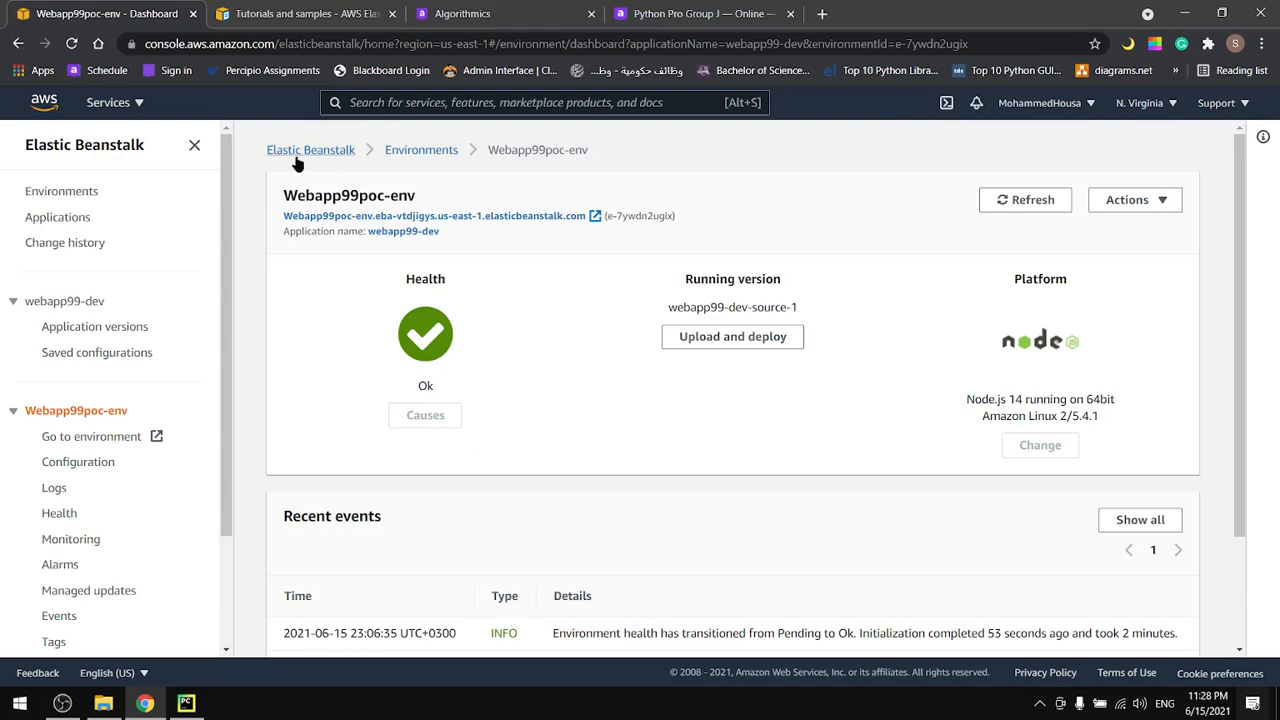
{"action": "left_click", "coordinate": [75, 222]}
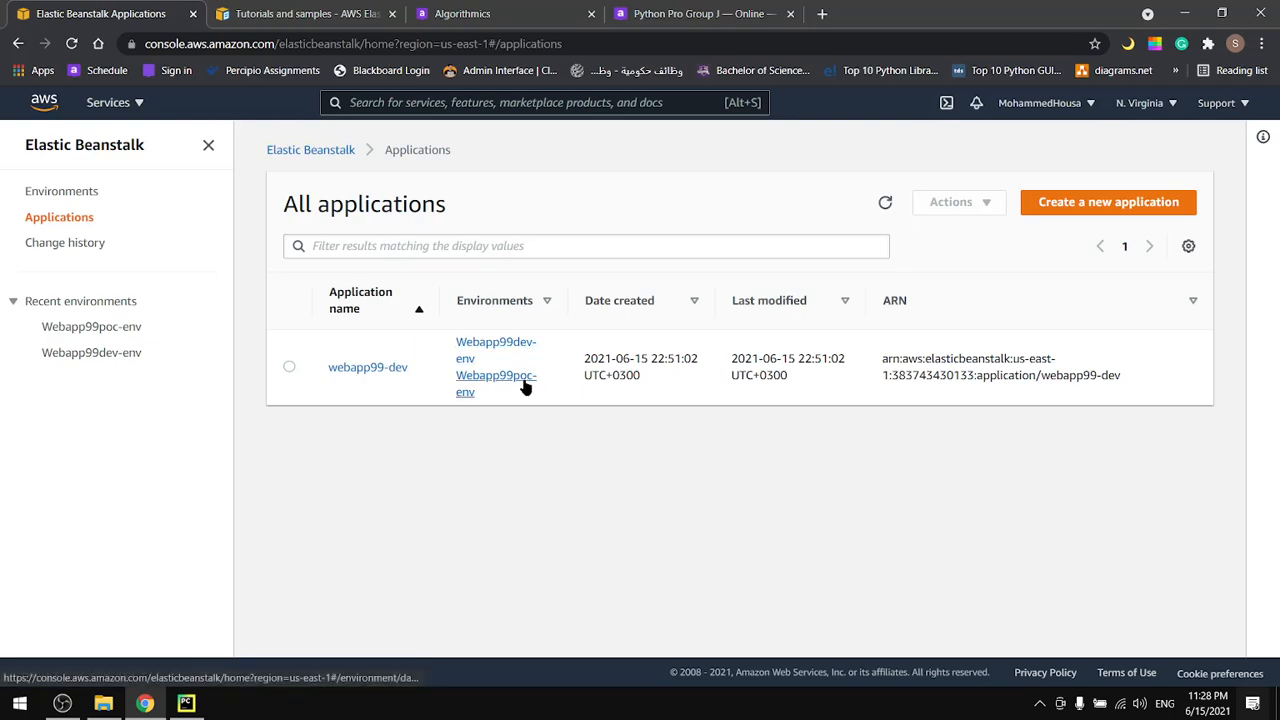
{"action": "left_click", "coordinate": [492, 346]}
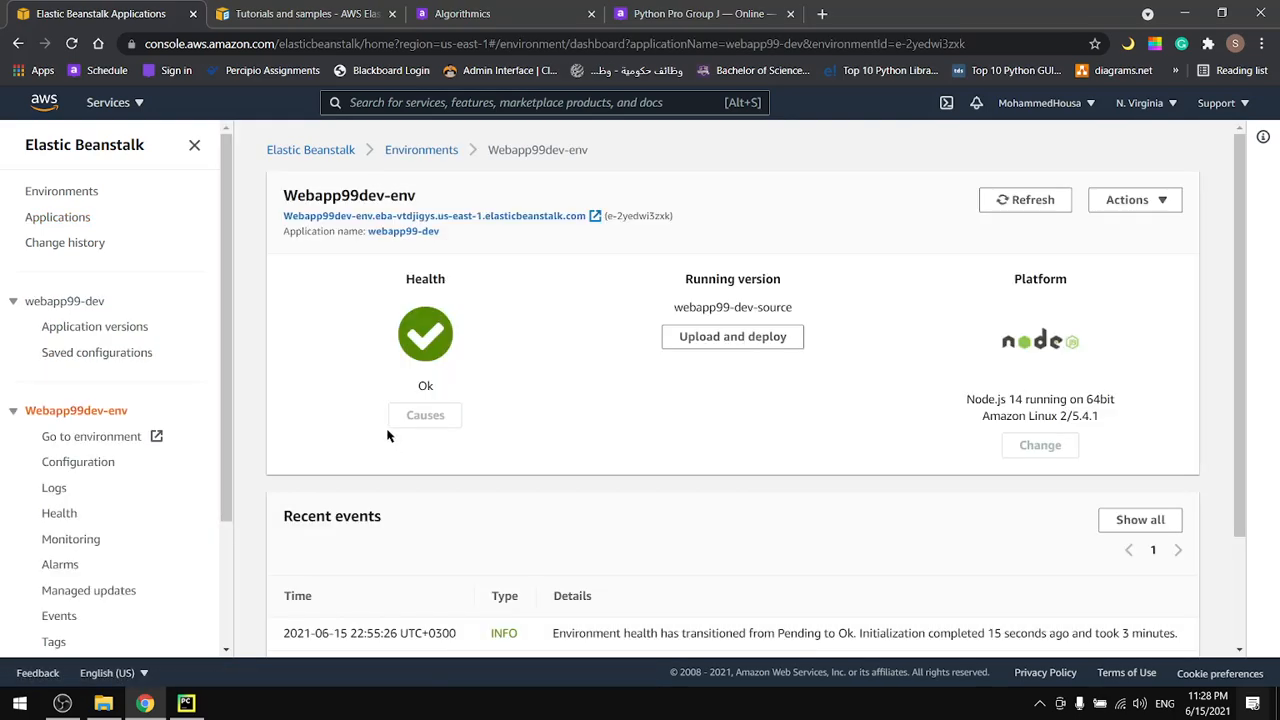
{"action": "left_click", "coordinate": [340, 216]}
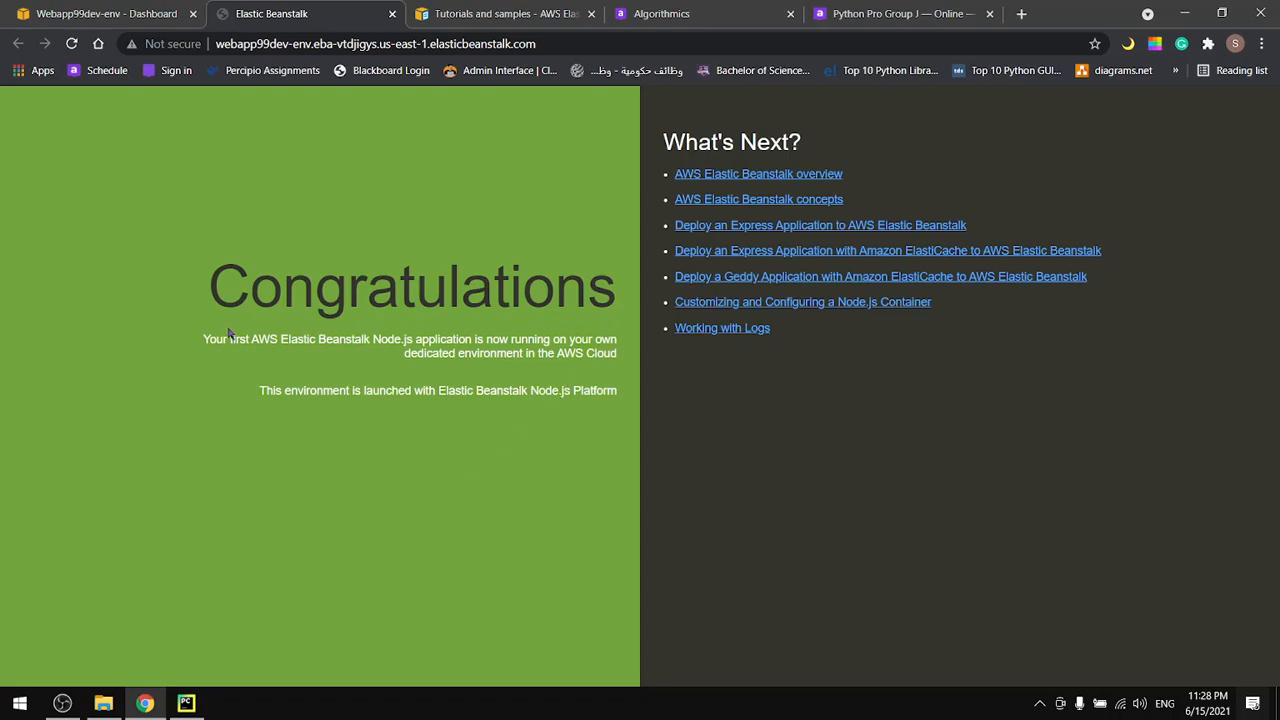
{"action": "left_click", "coordinate": [392, 14]}
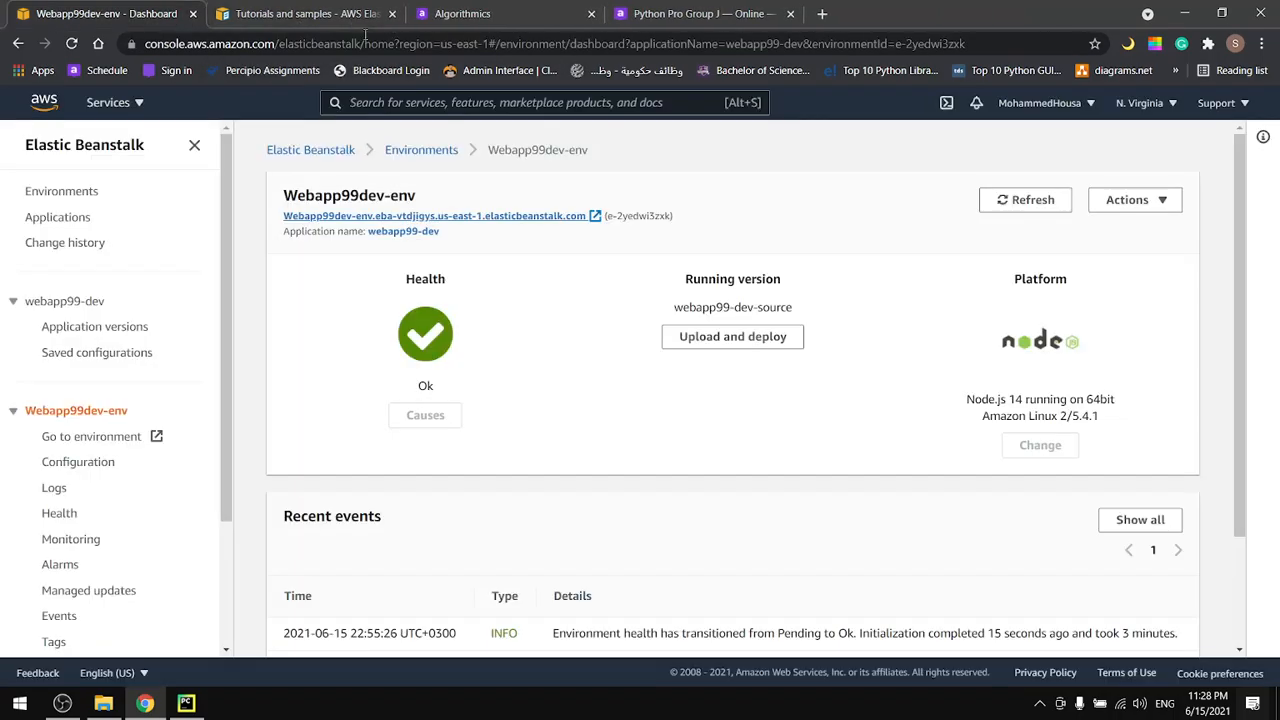
Go back to the applications list, open Webapp99poc-env and view its deployed website.
{"action": "left_click", "coordinate": [70, 220]}
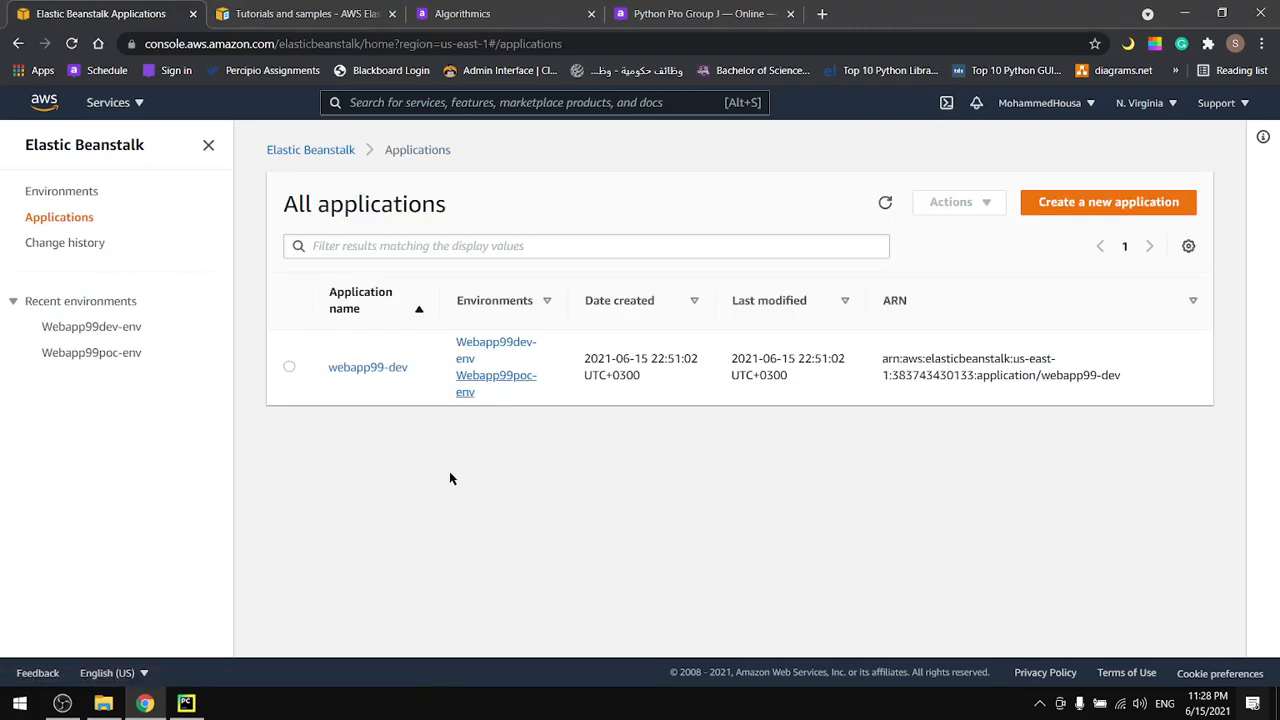
{"action": "left_click", "coordinate": [485, 390]}
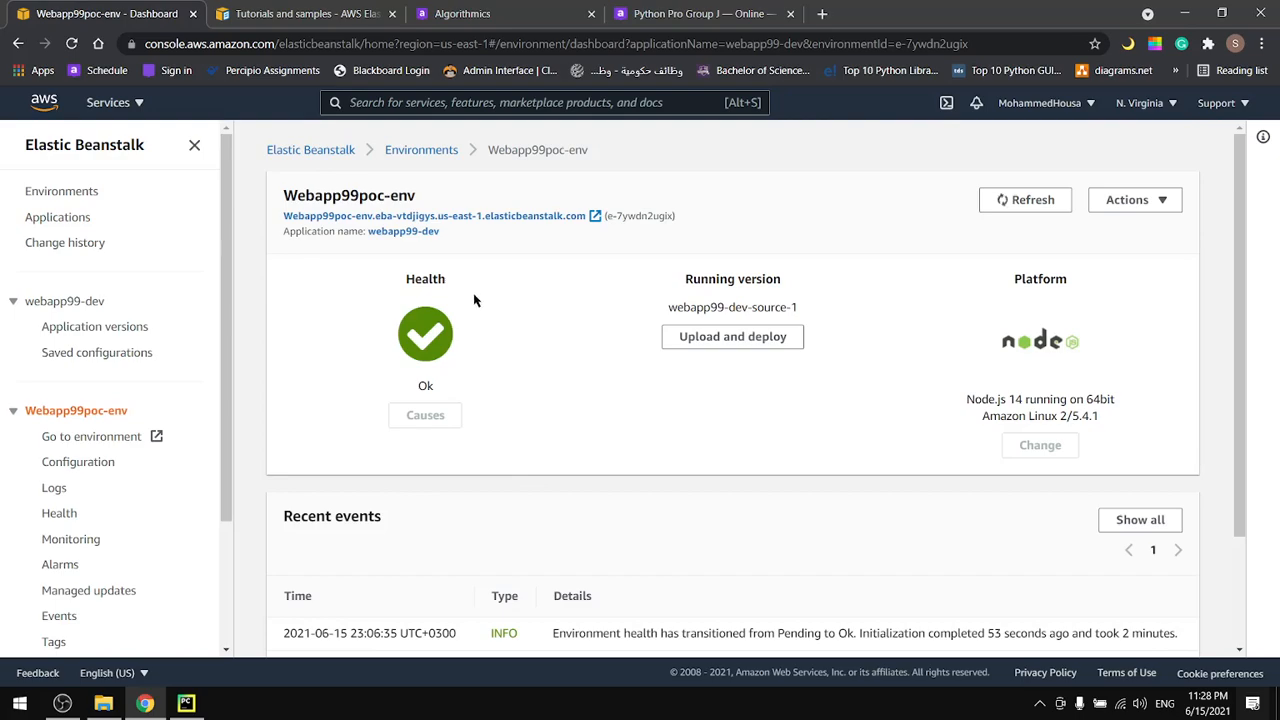
{"action": "left_click", "coordinate": [440, 217]}
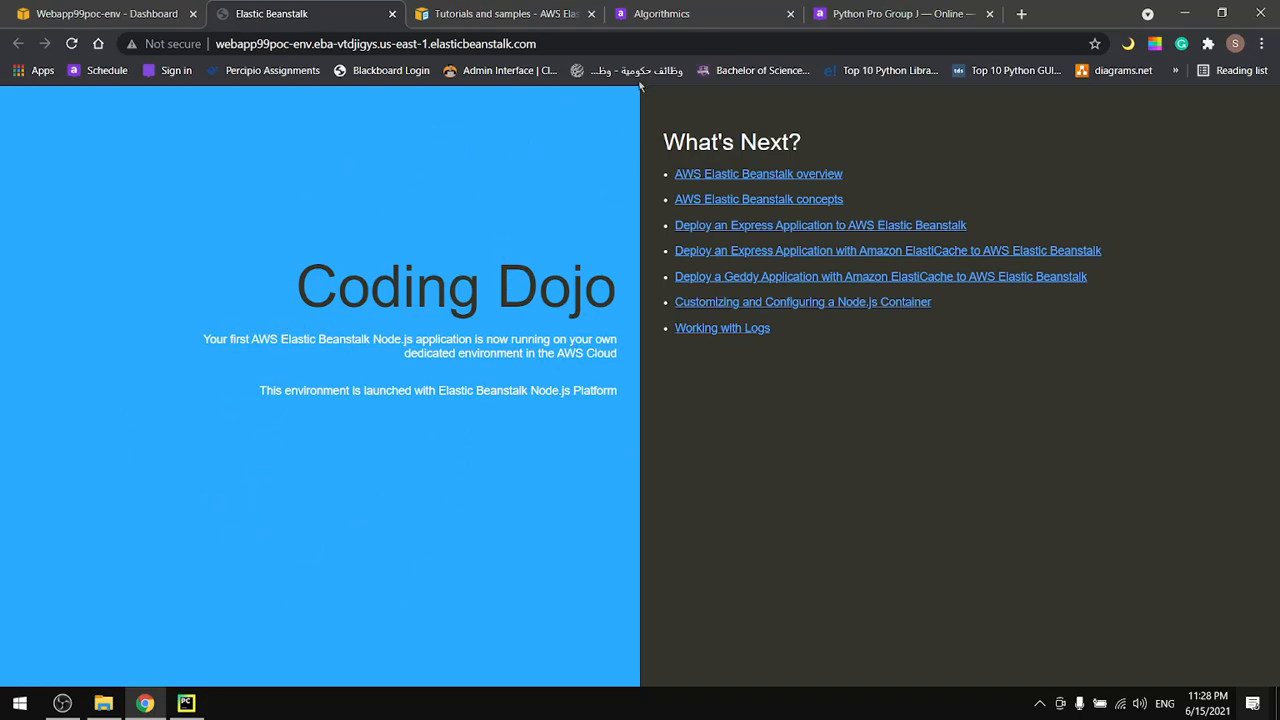
Swap the environment URL of Webapp99dev-env with that of Webapp99poc-env.
{"action": "left_click", "coordinate": [134, 8]}
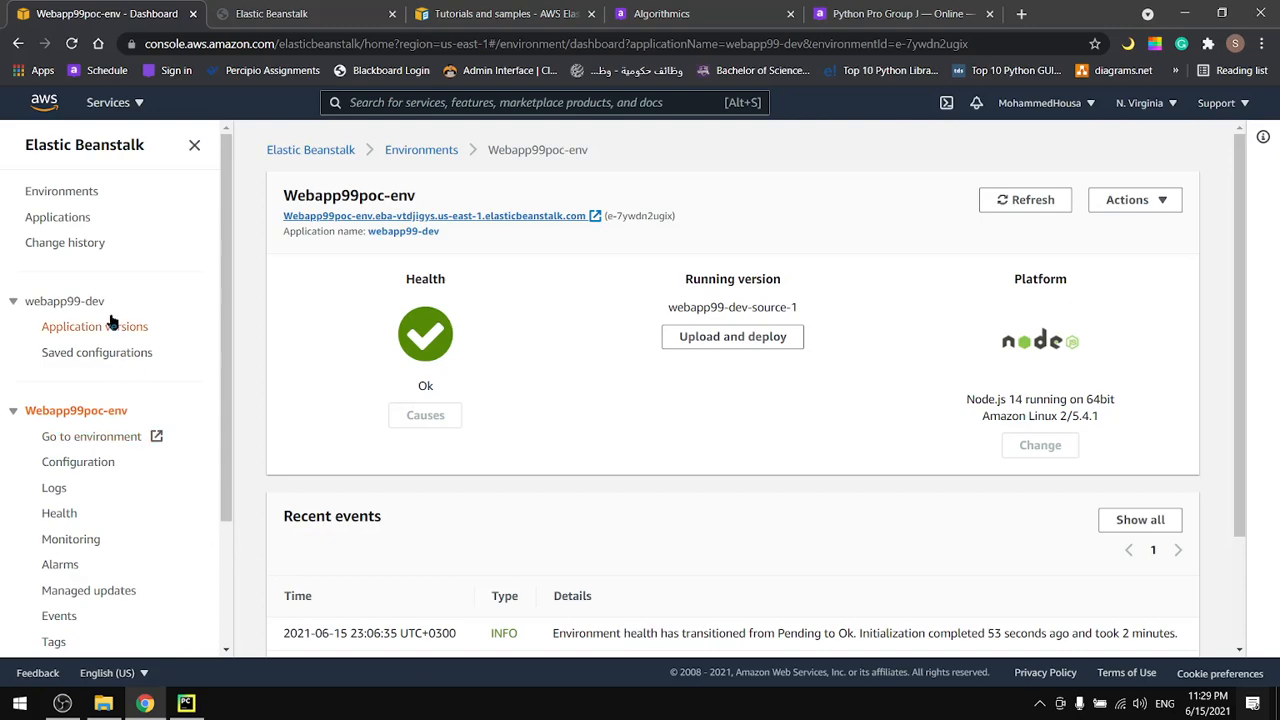
{"action": "left_click", "coordinate": [66, 225]}
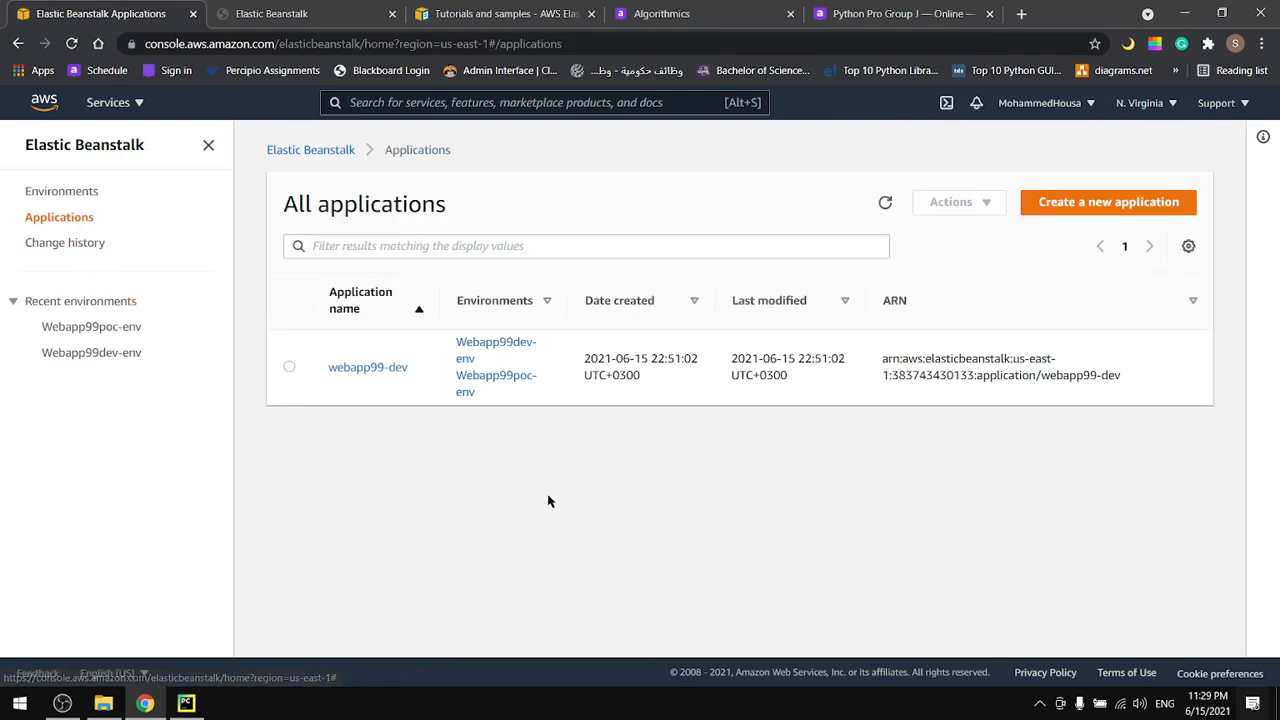
{"action": "left_click", "coordinate": [508, 347]}
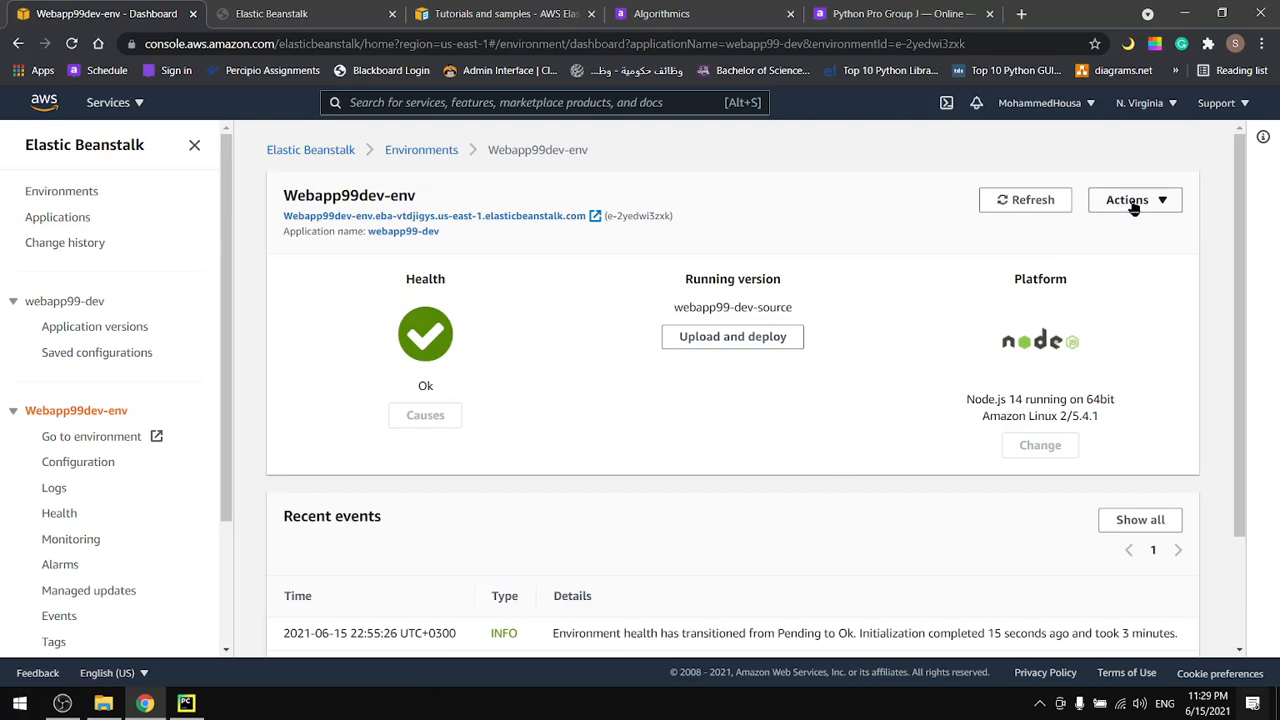
{"action": "left_click", "coordinate": [1131, 201]}
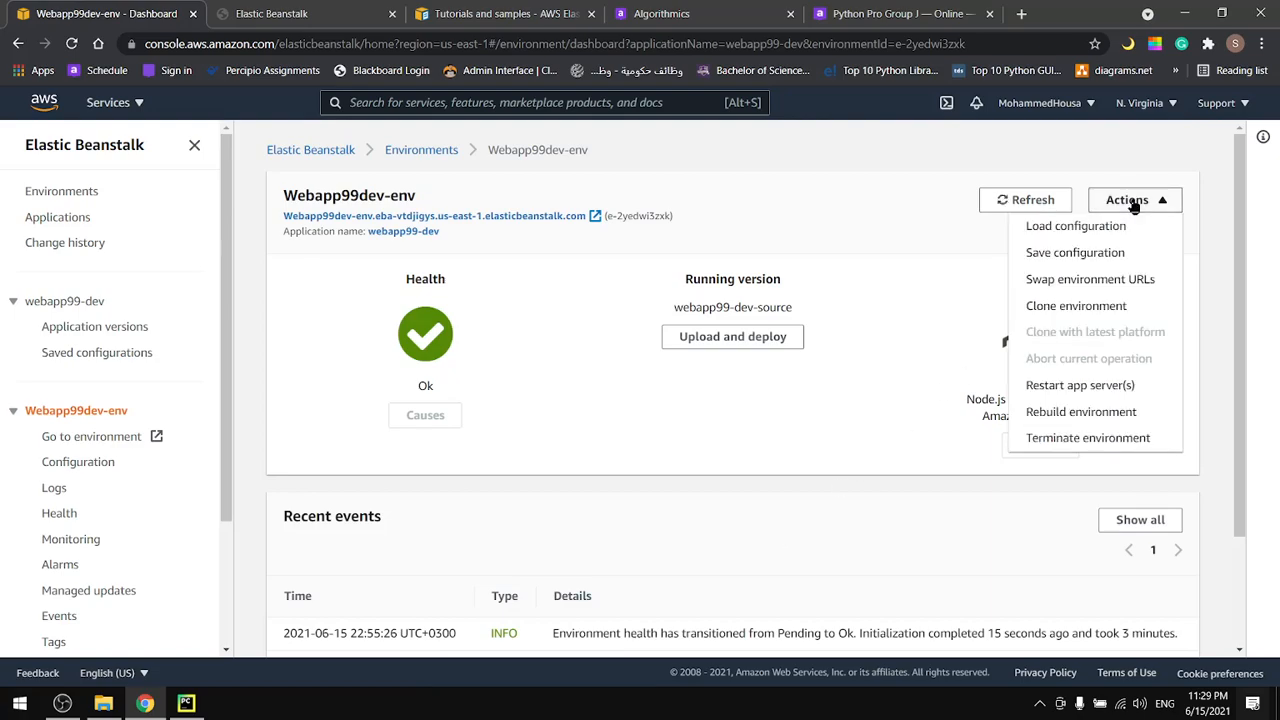
{"action": "left_click", "coordinate": [1081, 293]}
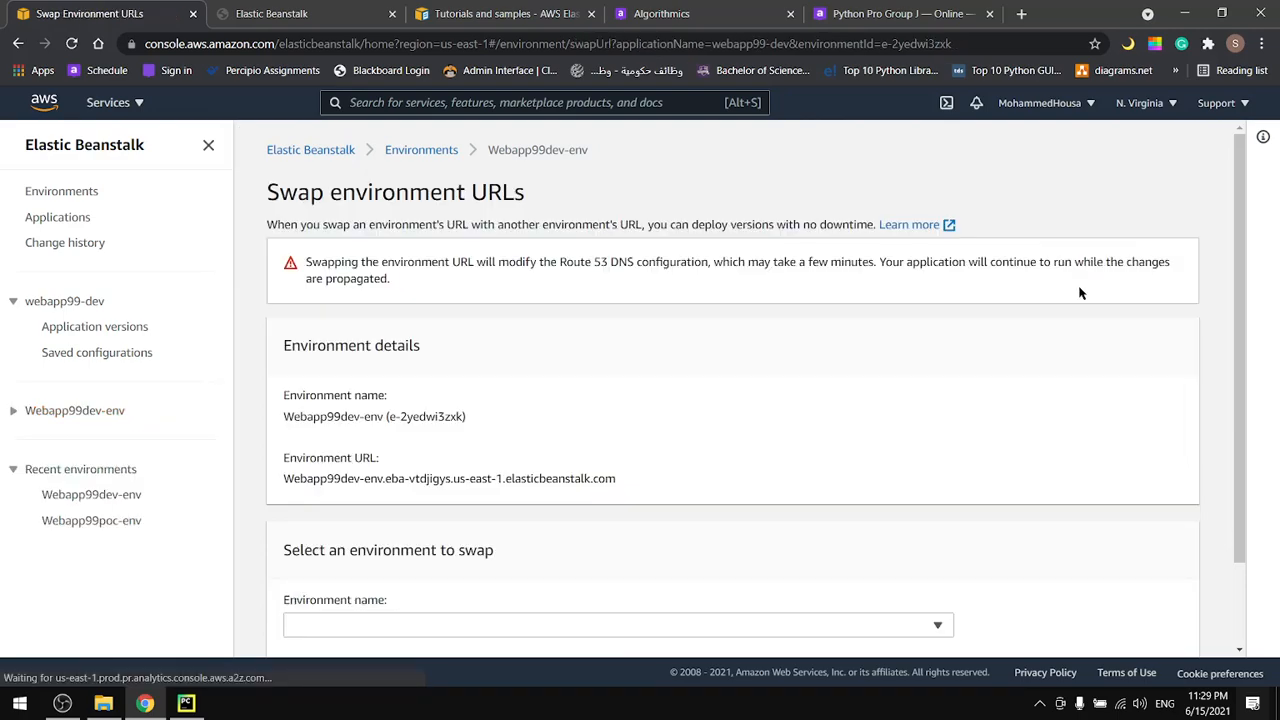
{"action": "scroll", "coordinate": [595, 388], "scroll_direction": "down", "scroll_amount": 2}
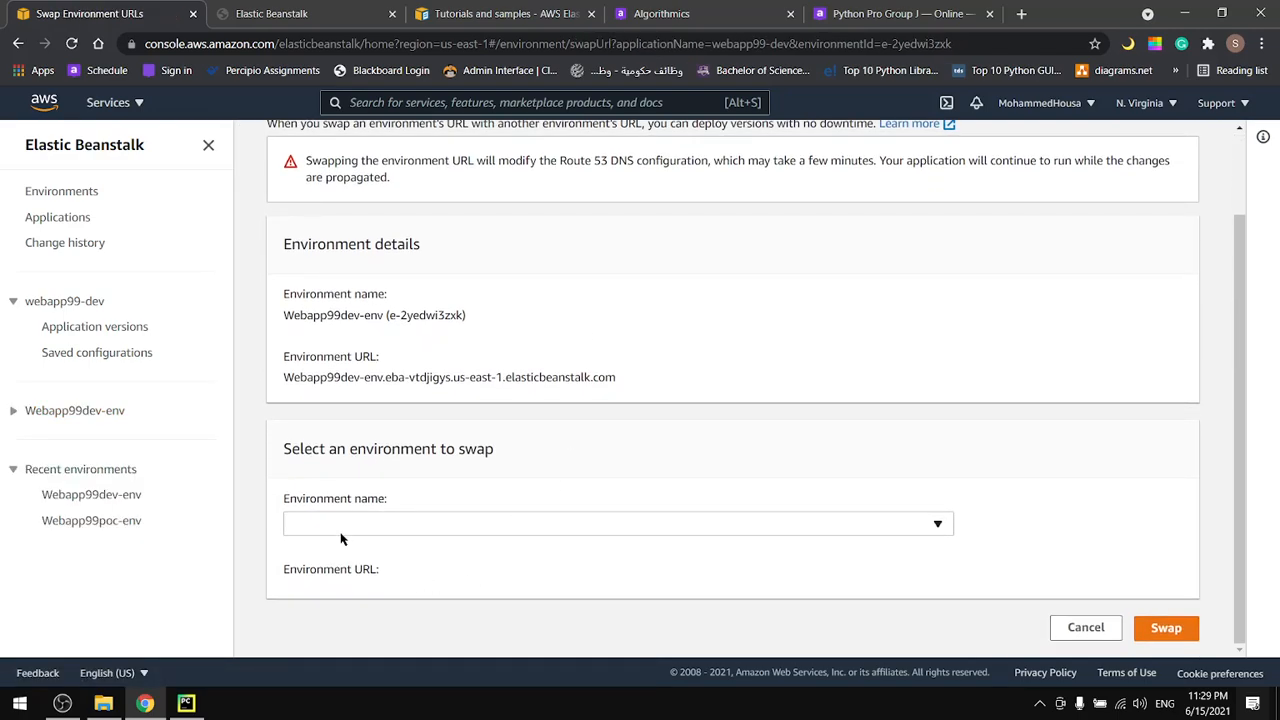
{"action": "left_click", "coordinate": [437, 520]}
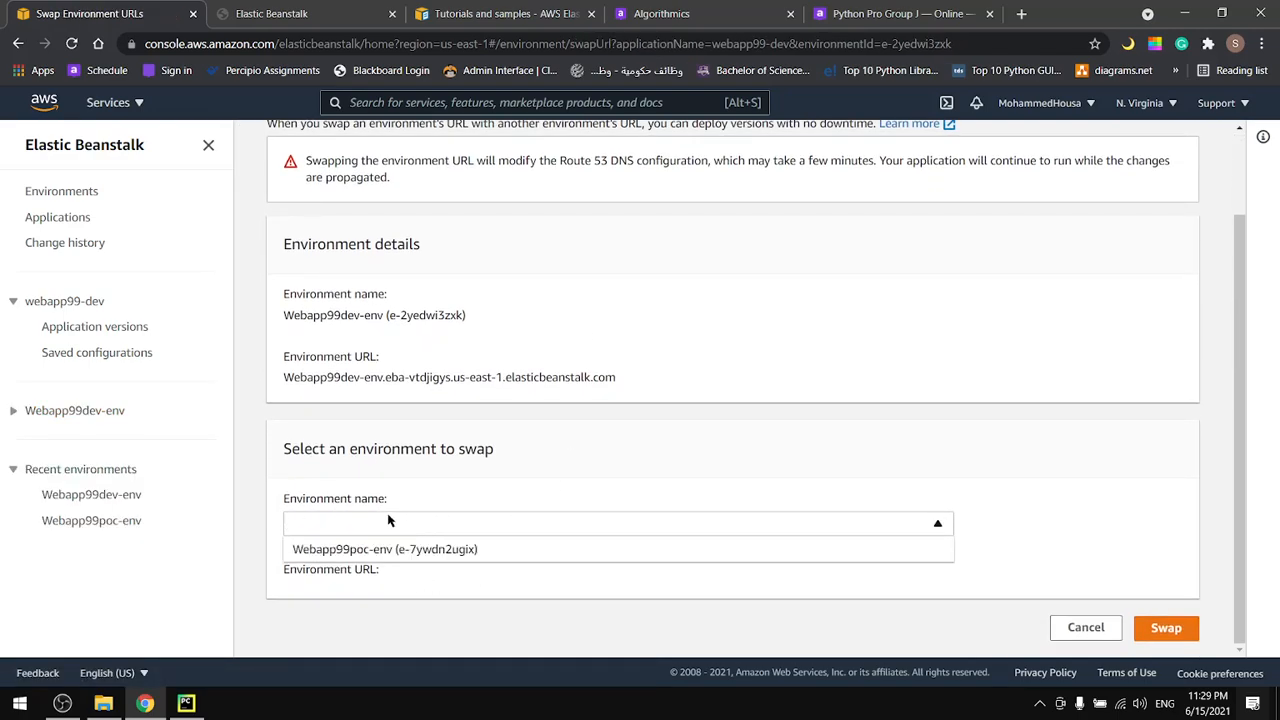
{"action": "left_click", "coordinate": [338, 556]}
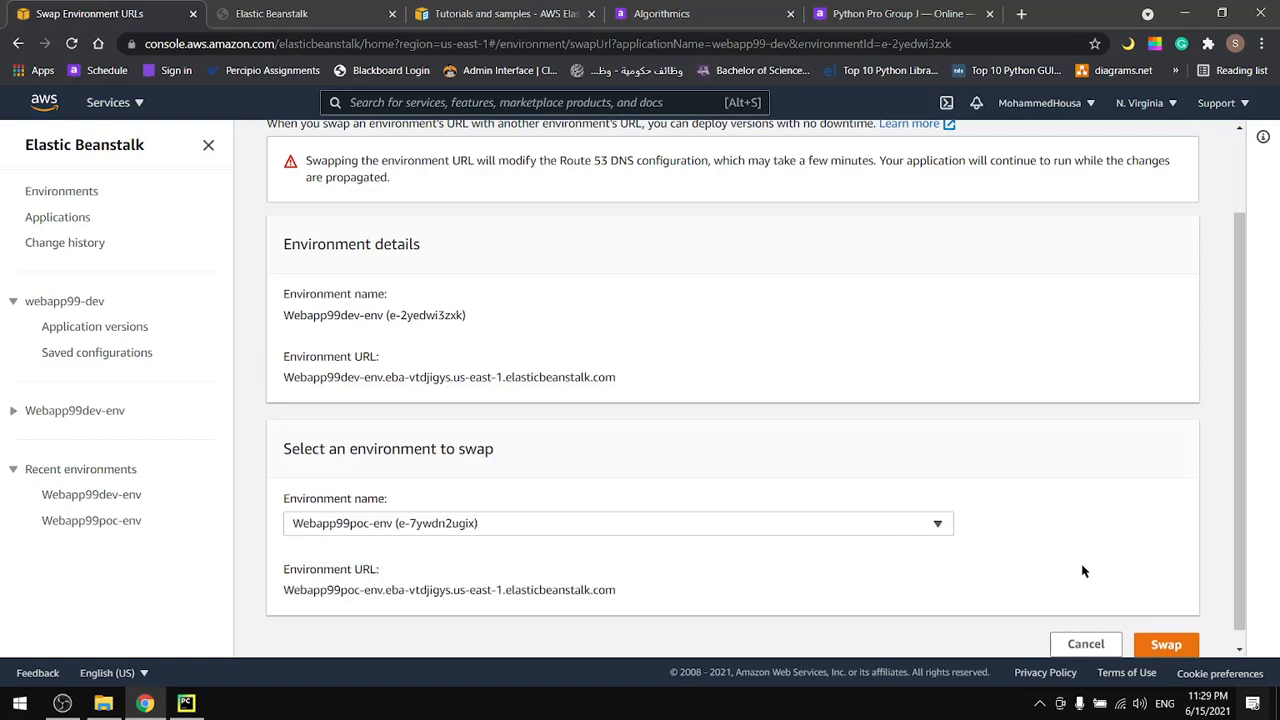
{"action": "left_click", "coordinate": [1166, 645]}
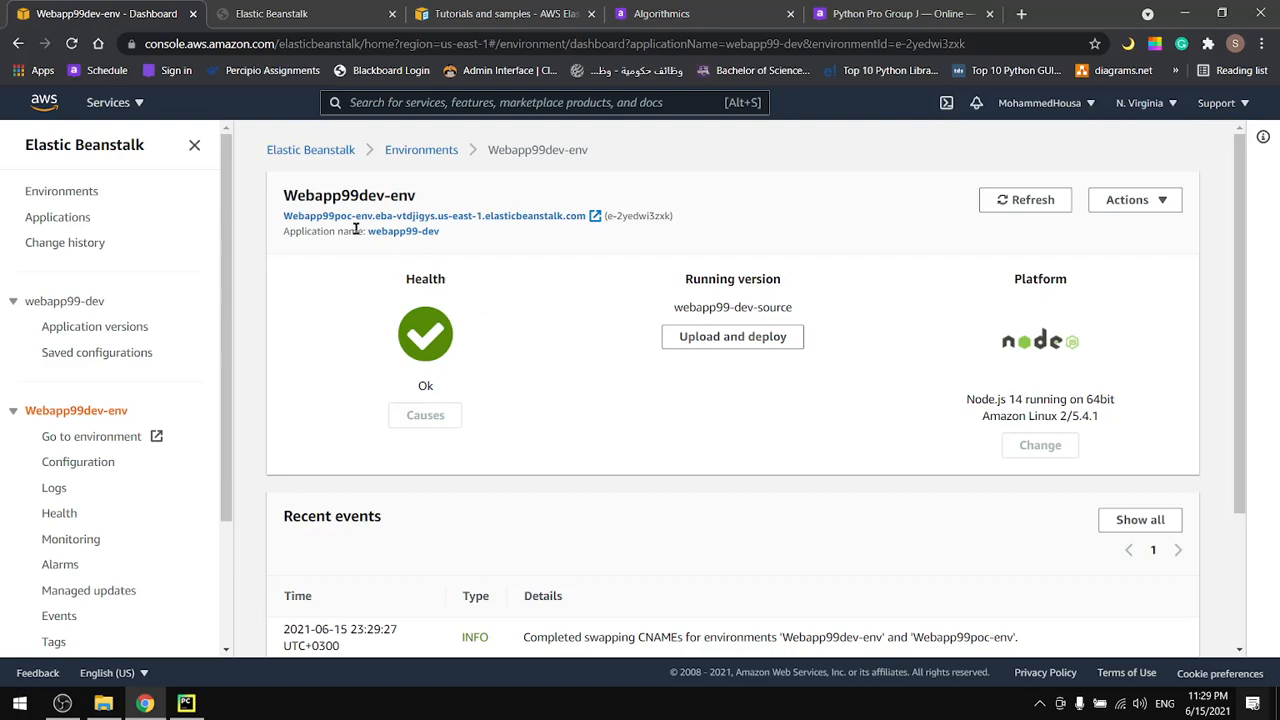
Check which page the swapped URL of Webapp99dev-env serves, then close the site.
{"action": "left_click_drag", "start_coordinate": [358, 196], "coordinate": [386, 196]}
{"action": "left_click", "coordinate": [325, 216]}
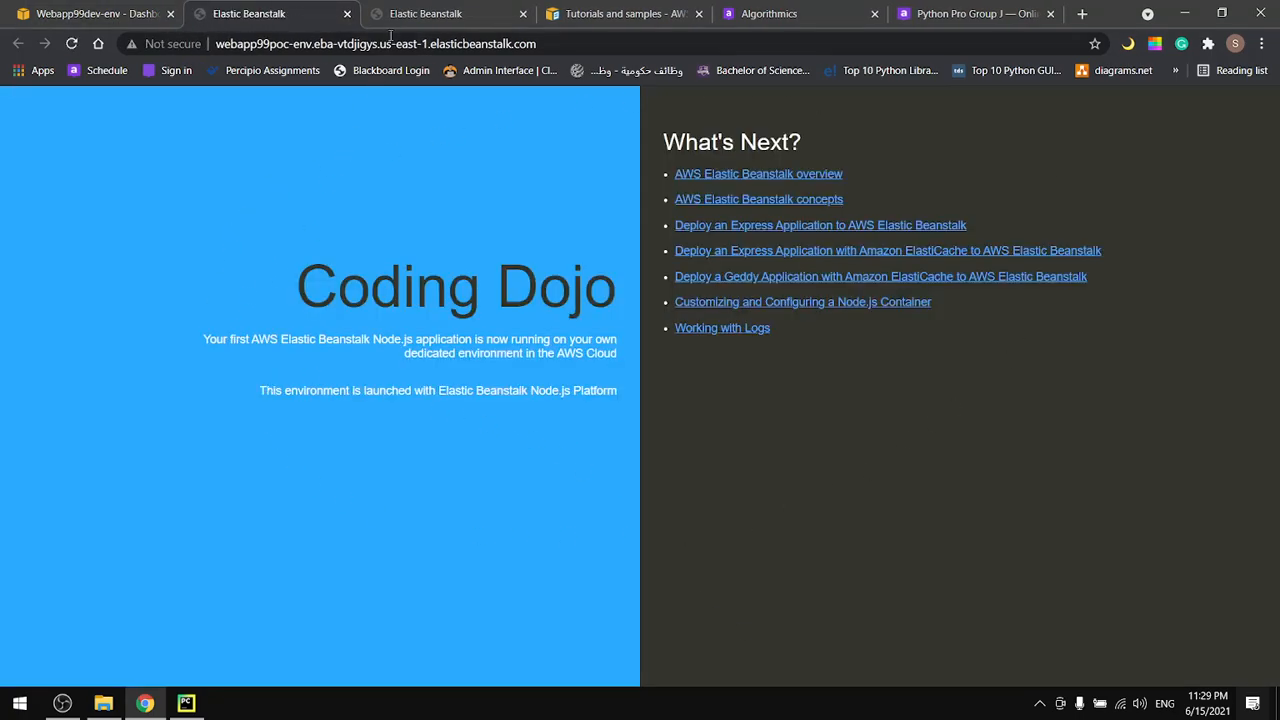
{"action": "left_click", "coordinate": [347, 14]}
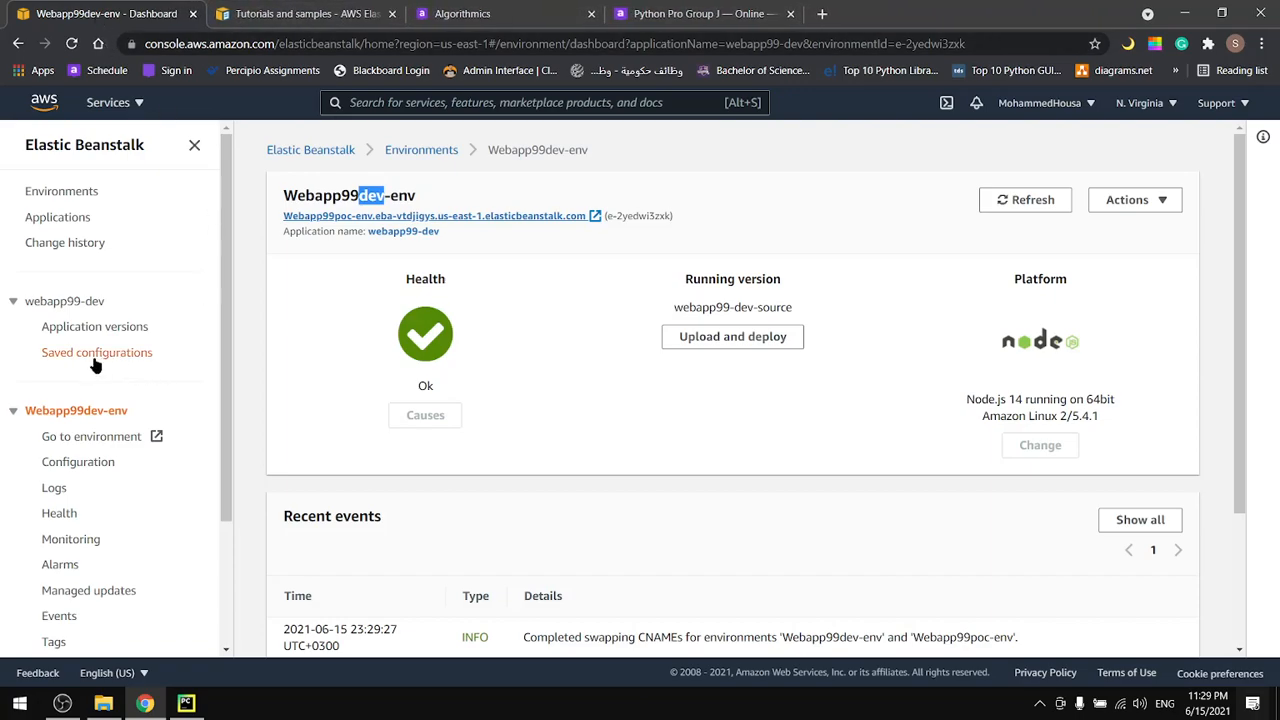
Open Webapp99poc-env from the applications list and check which page its swapped URL serves.
{"action": "left_click", "coordinate": [77, 217]}
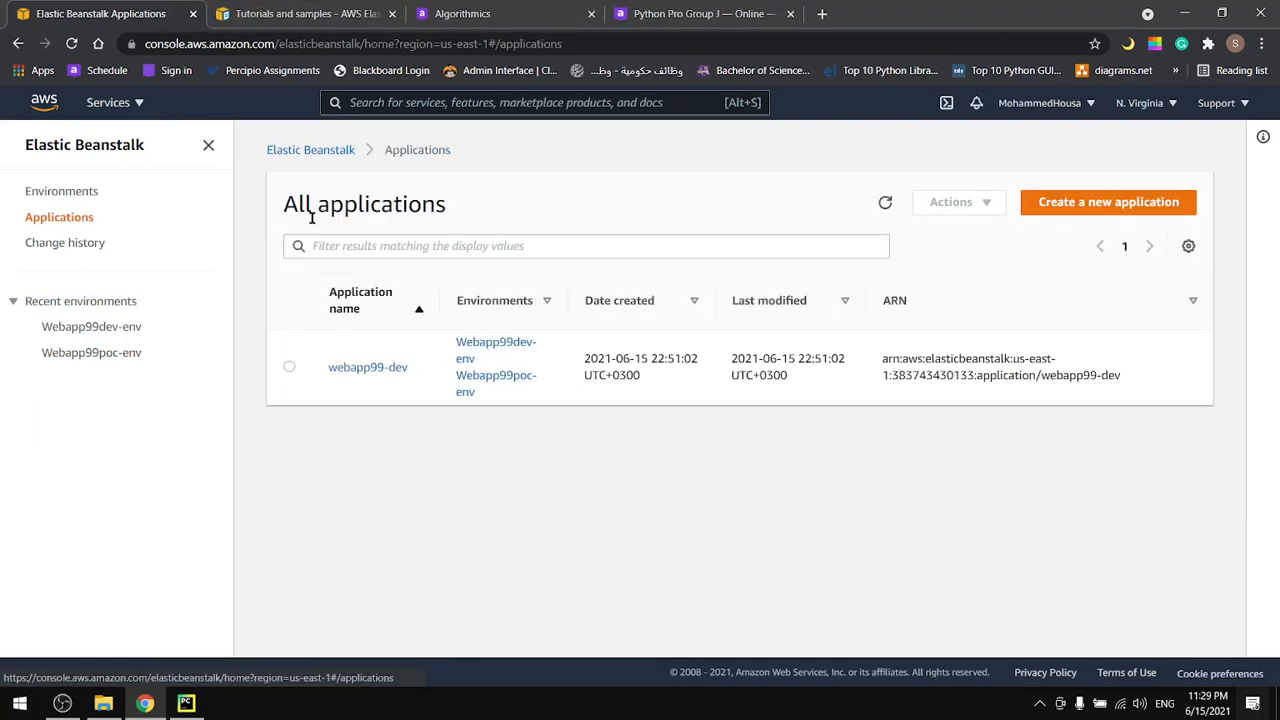
{"action": "left_click", "coordinate": [503, 376]}
{"action": "left_click_drag", "start_coordinate": [381, 199], "coordinate": [358, 198]}
{"action": "left_click", "coordinate": [430, 216]}
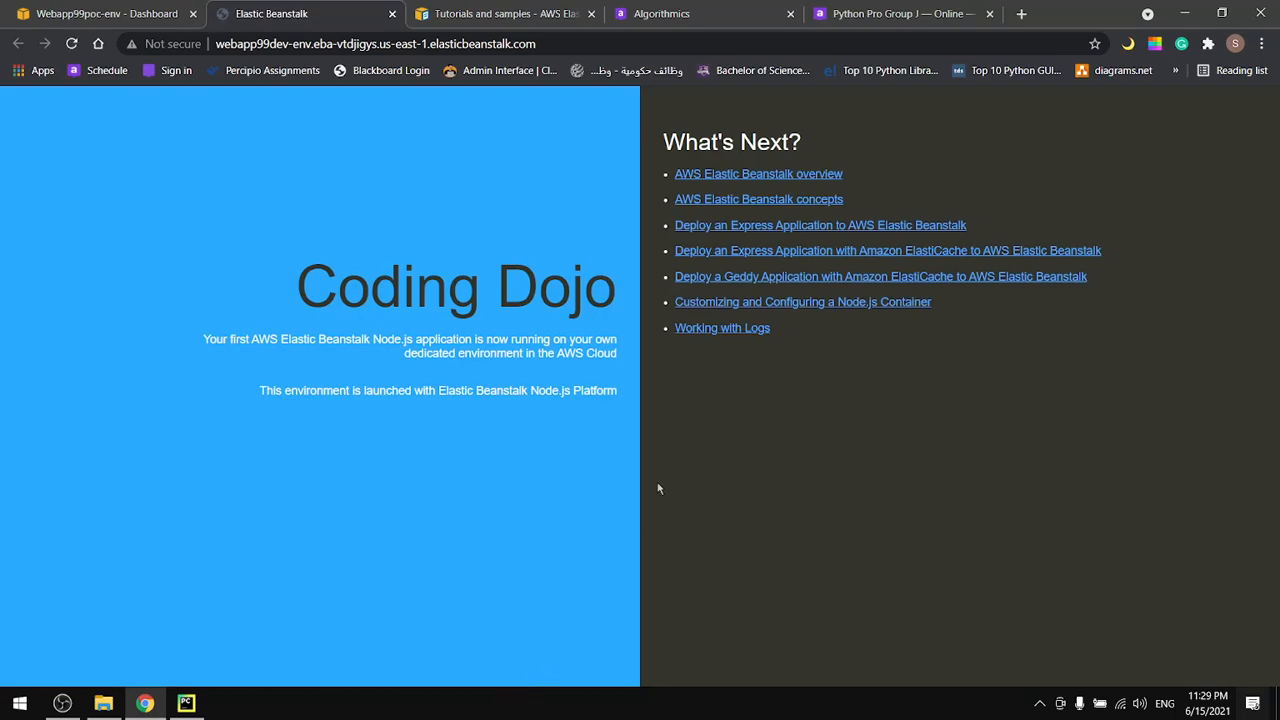